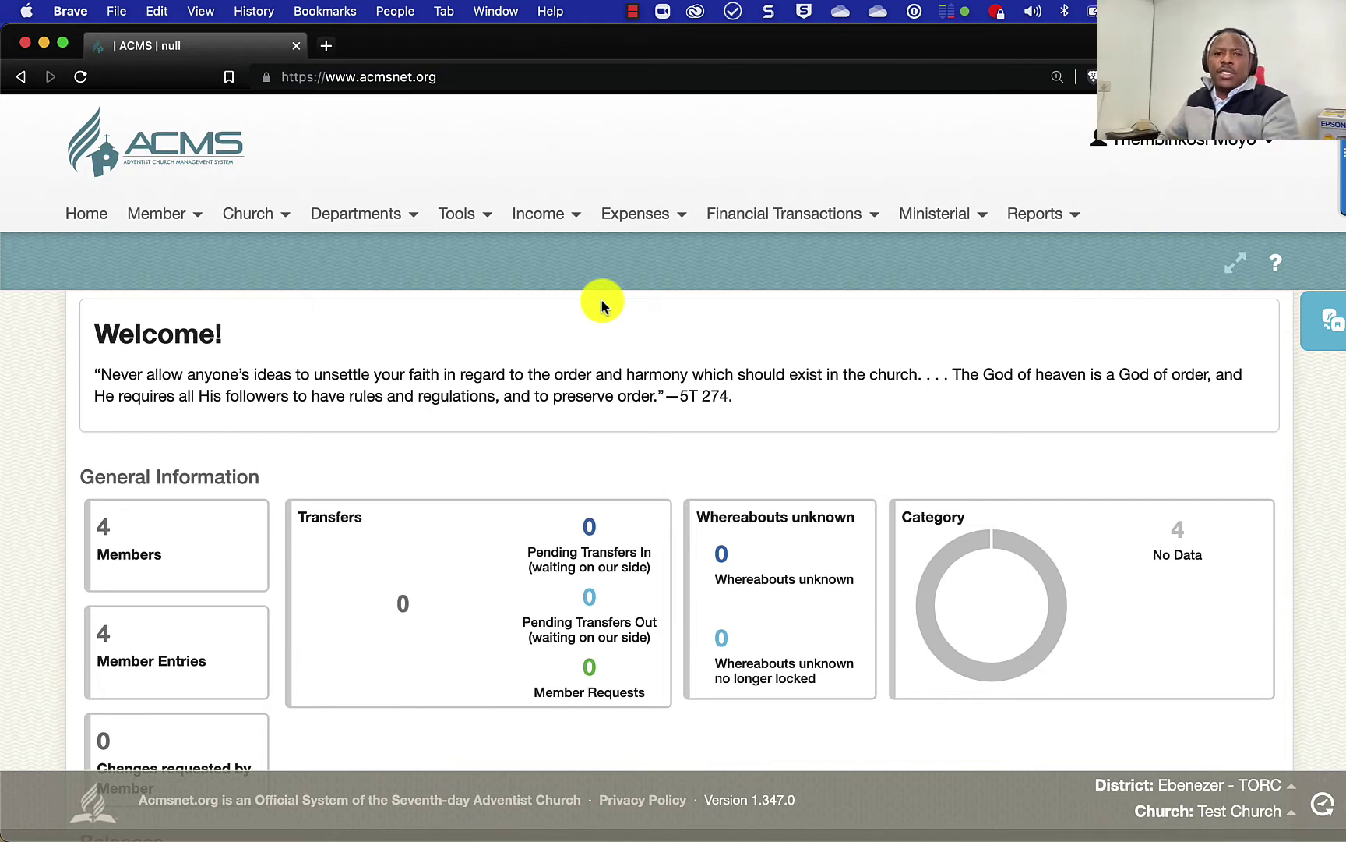
- List all 4 Test Church members from Member > Search/New with empty search criteria
{"action": "left_click", "coordinate": [169, 215]}
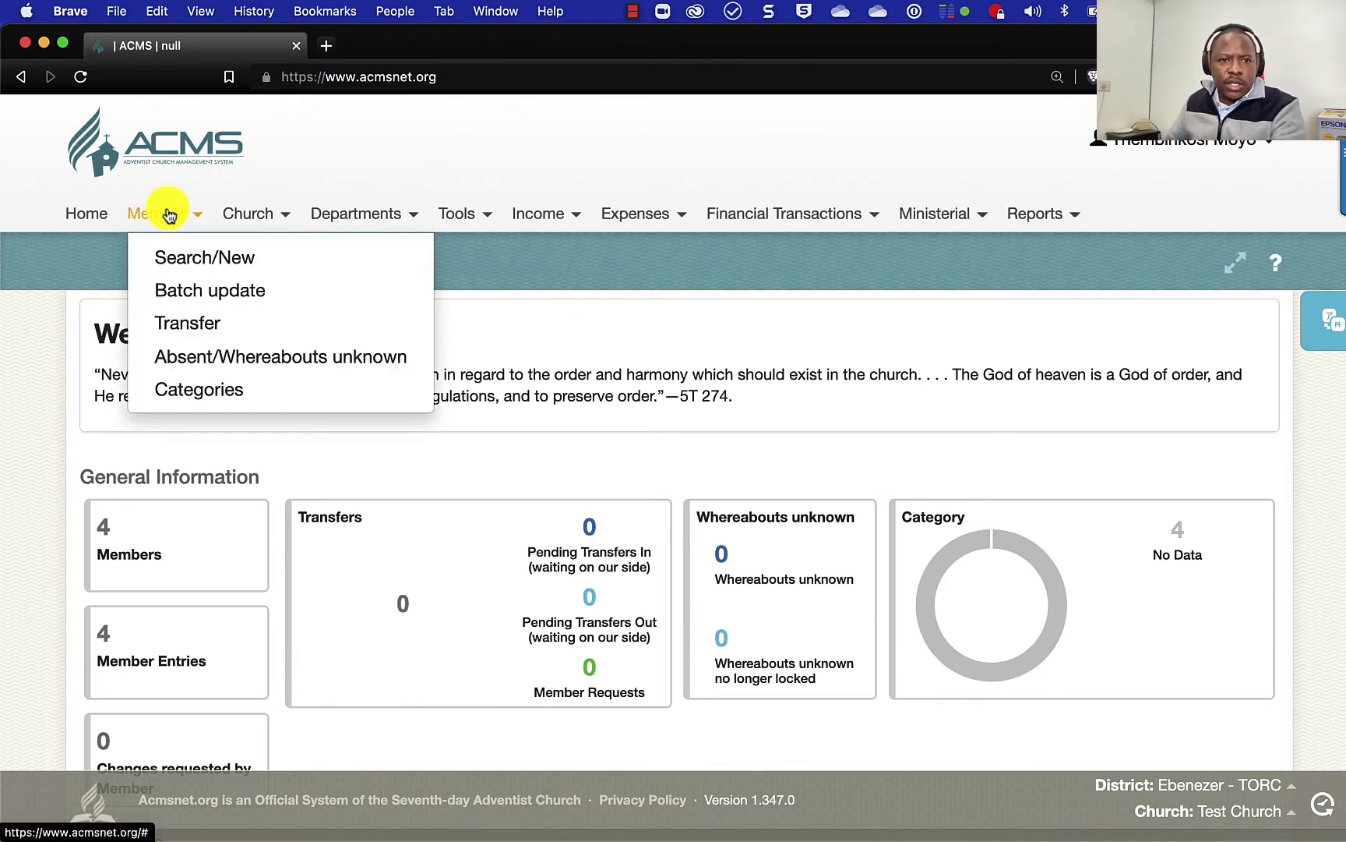
{"action": "left_click", "coordinate": [1092, 650]}
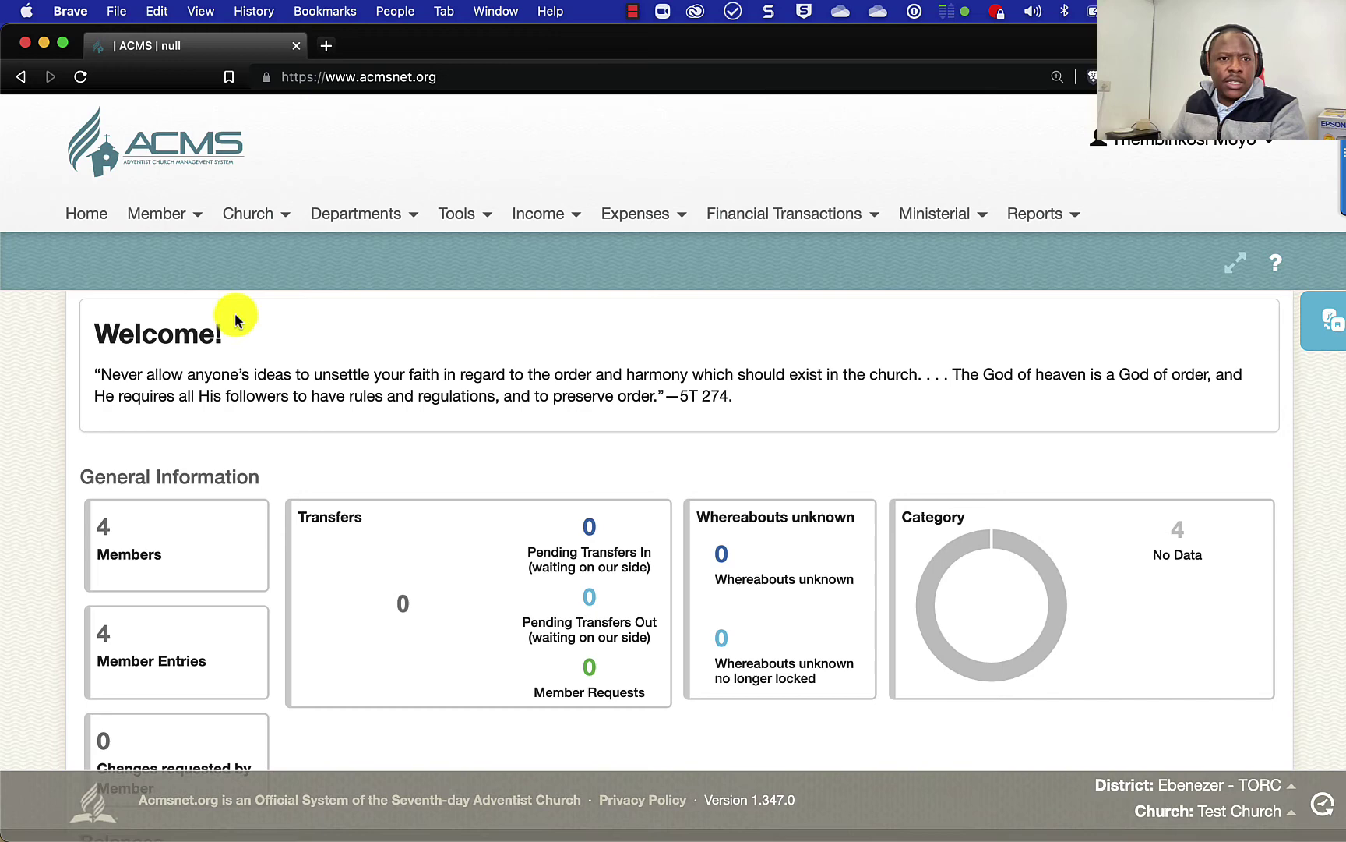
{"action": "left_click", "coordinate": [144, 215]}
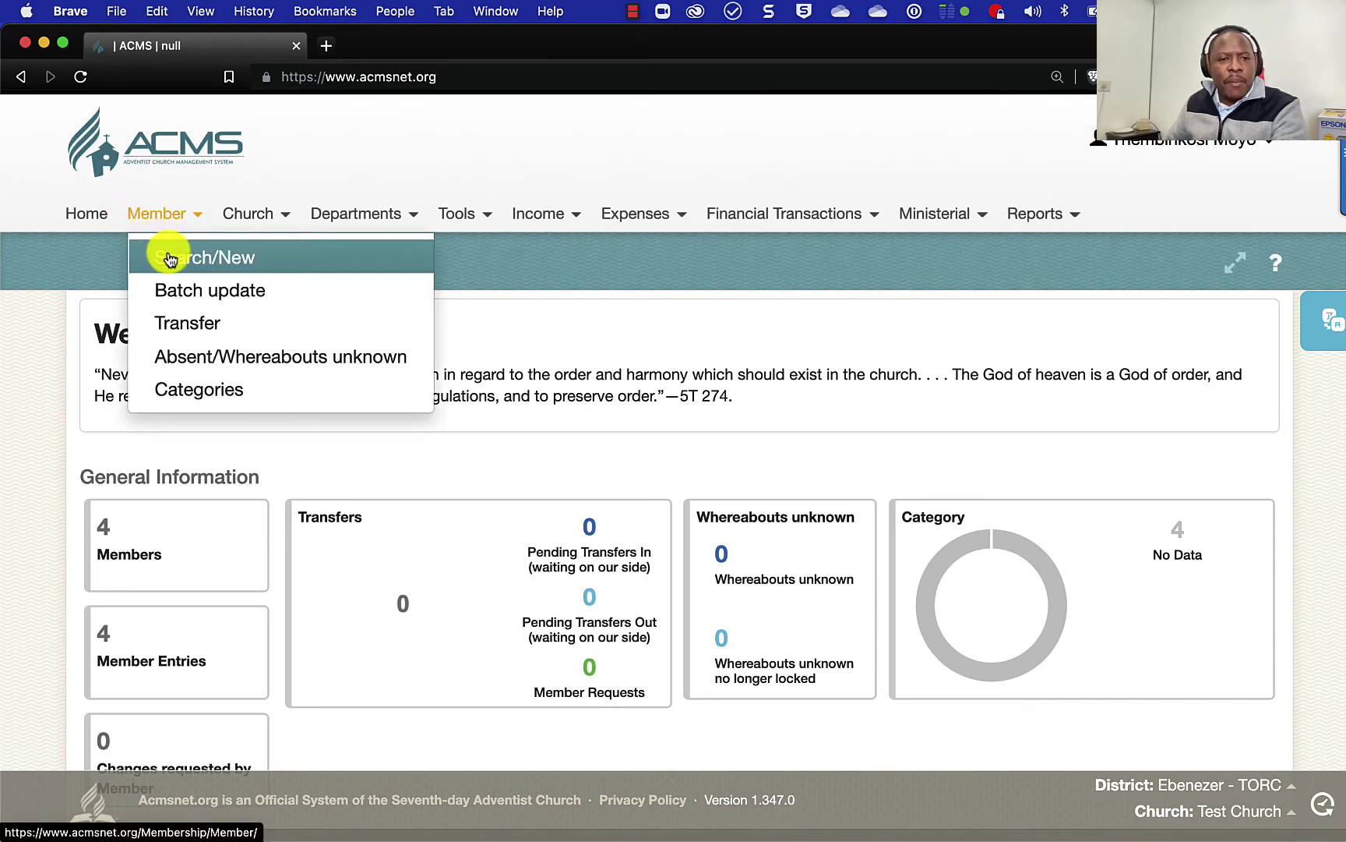
{"action": "left_click", "coordinate": [170, 258]}
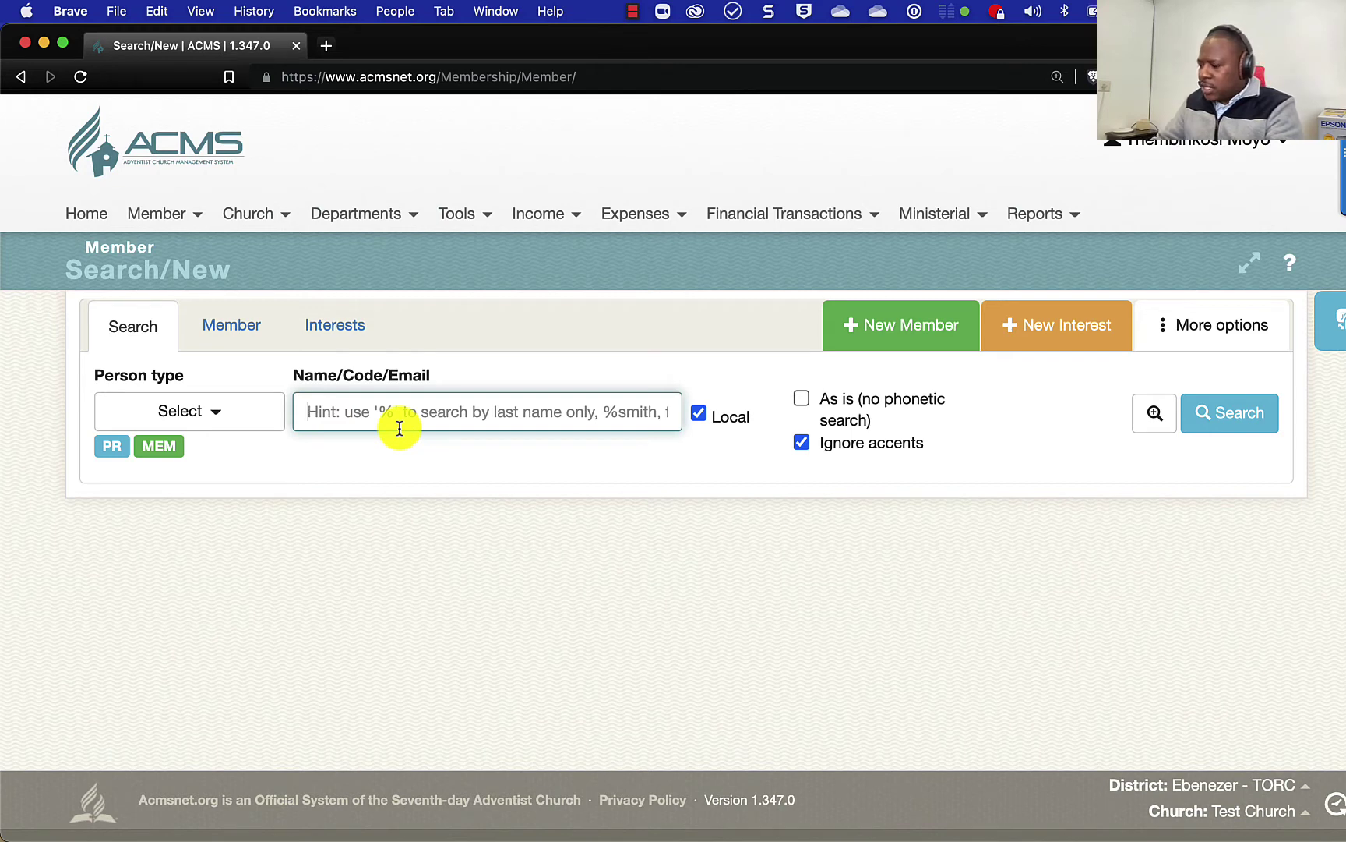
{"action": "type", "text": "%"}
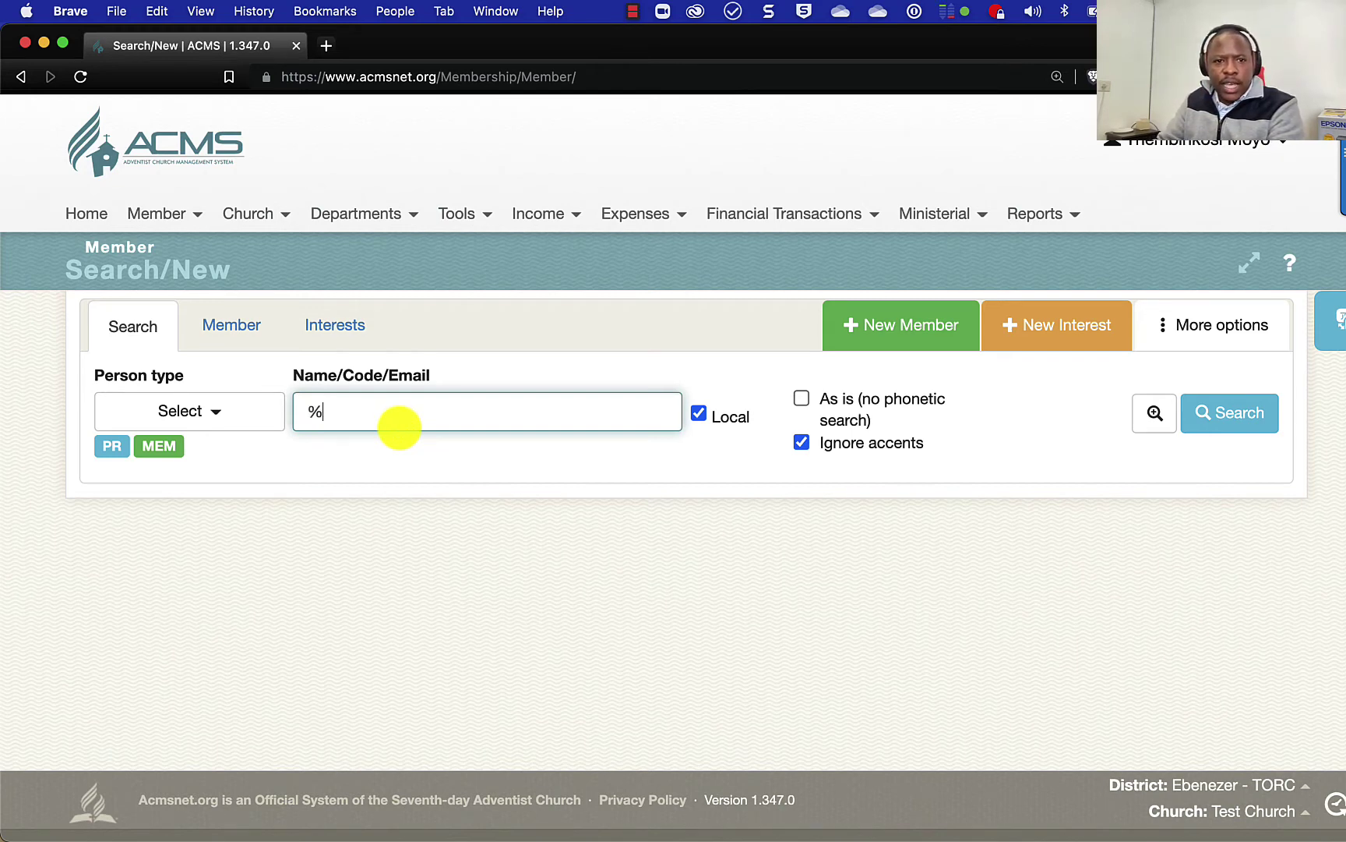
{"action": "key", "text": "BackSpace"}
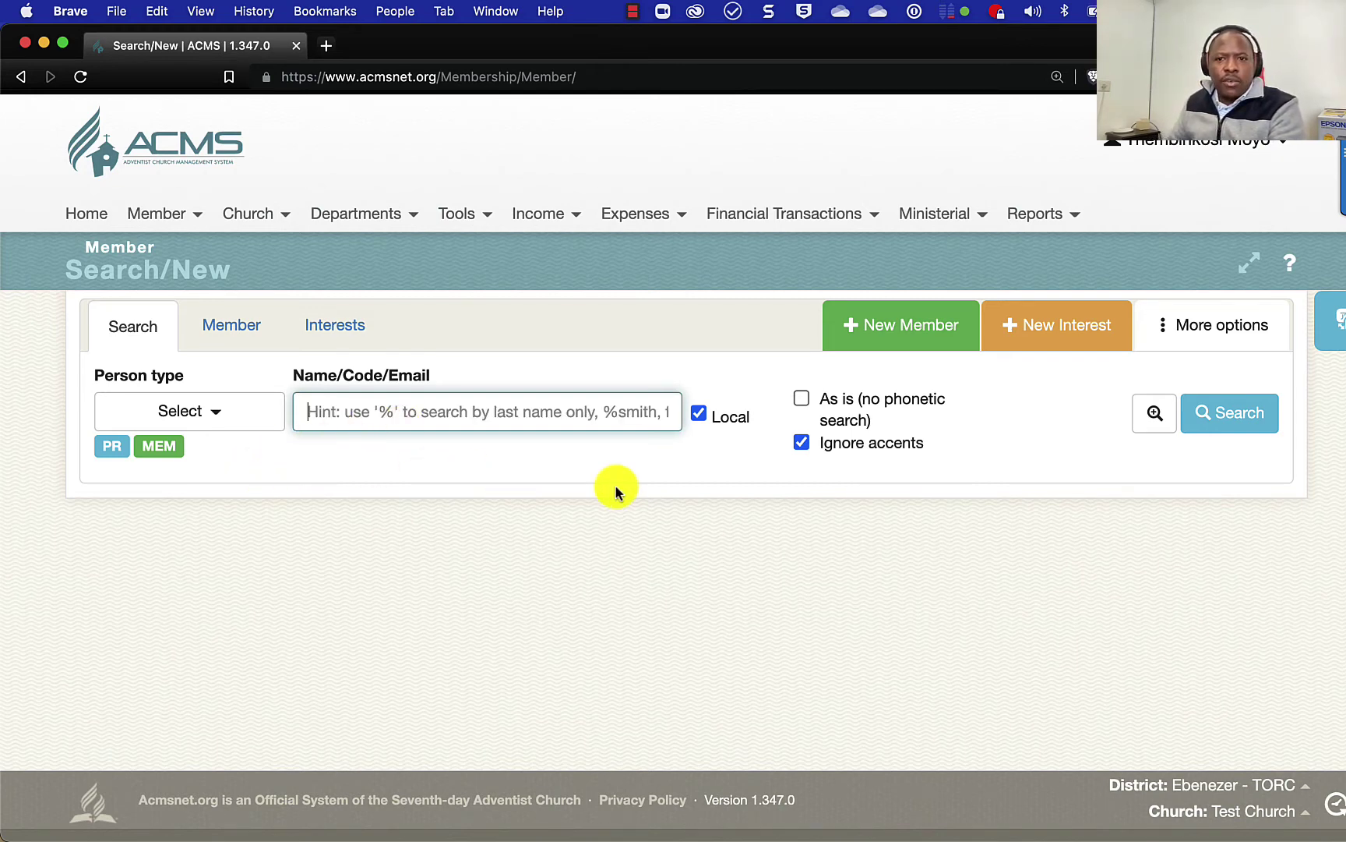
{"action": "left_click", "coordinate": [1244, 413]}
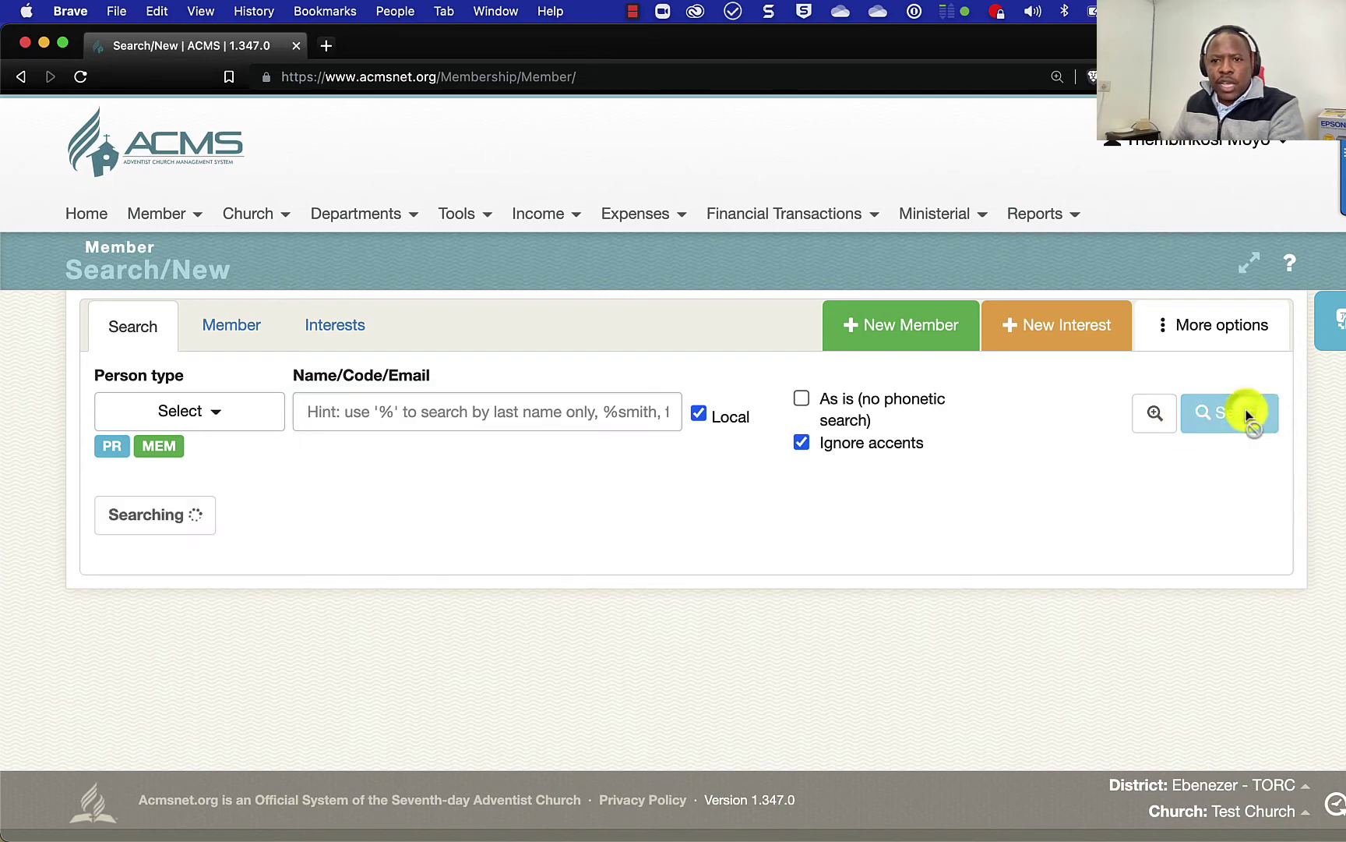
{"action": "scroll", "coordinate": [607, 526], "scroll_direction": "down", "scroll_amount": 3}
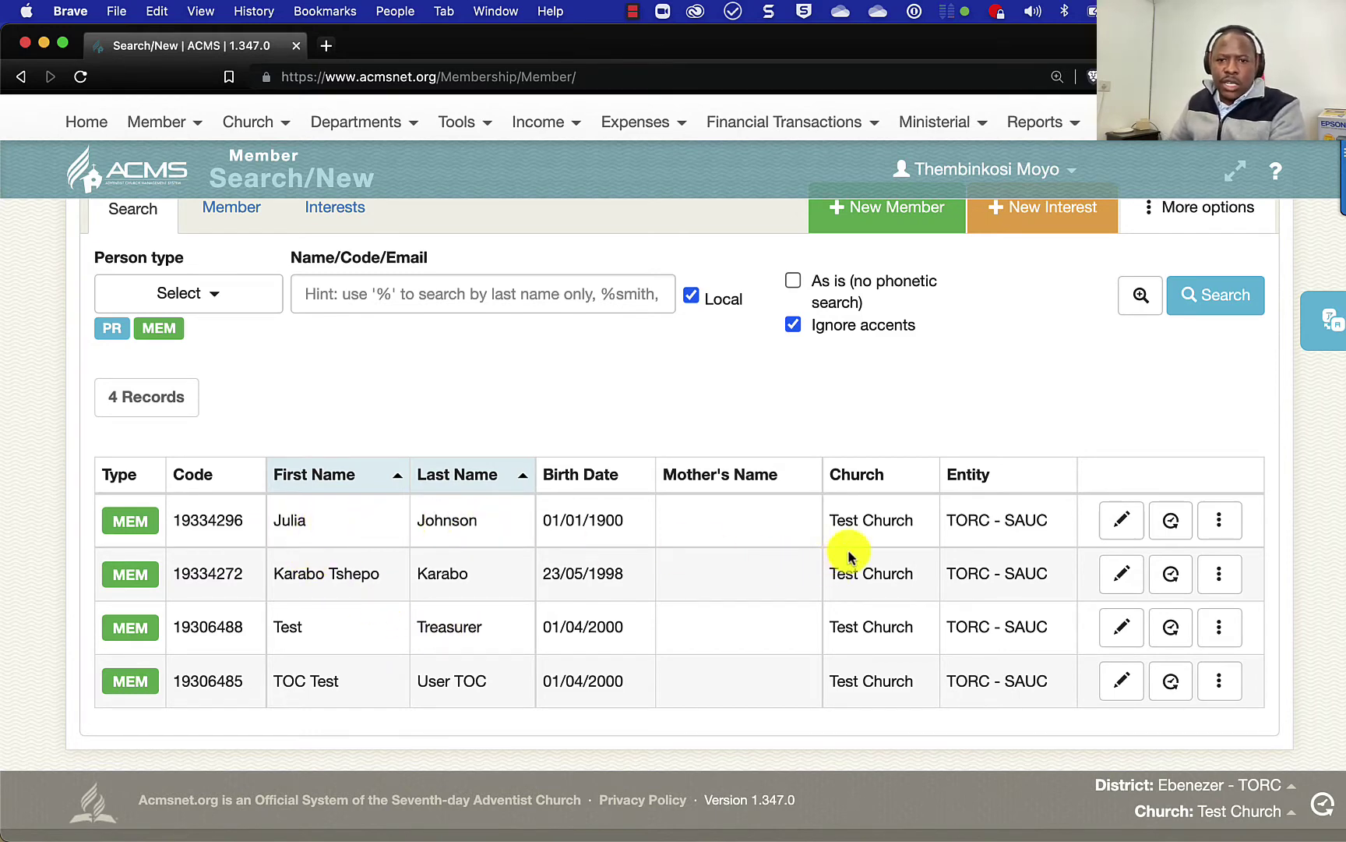
{"action": "left_click", "coordinate": [1123, 520]}
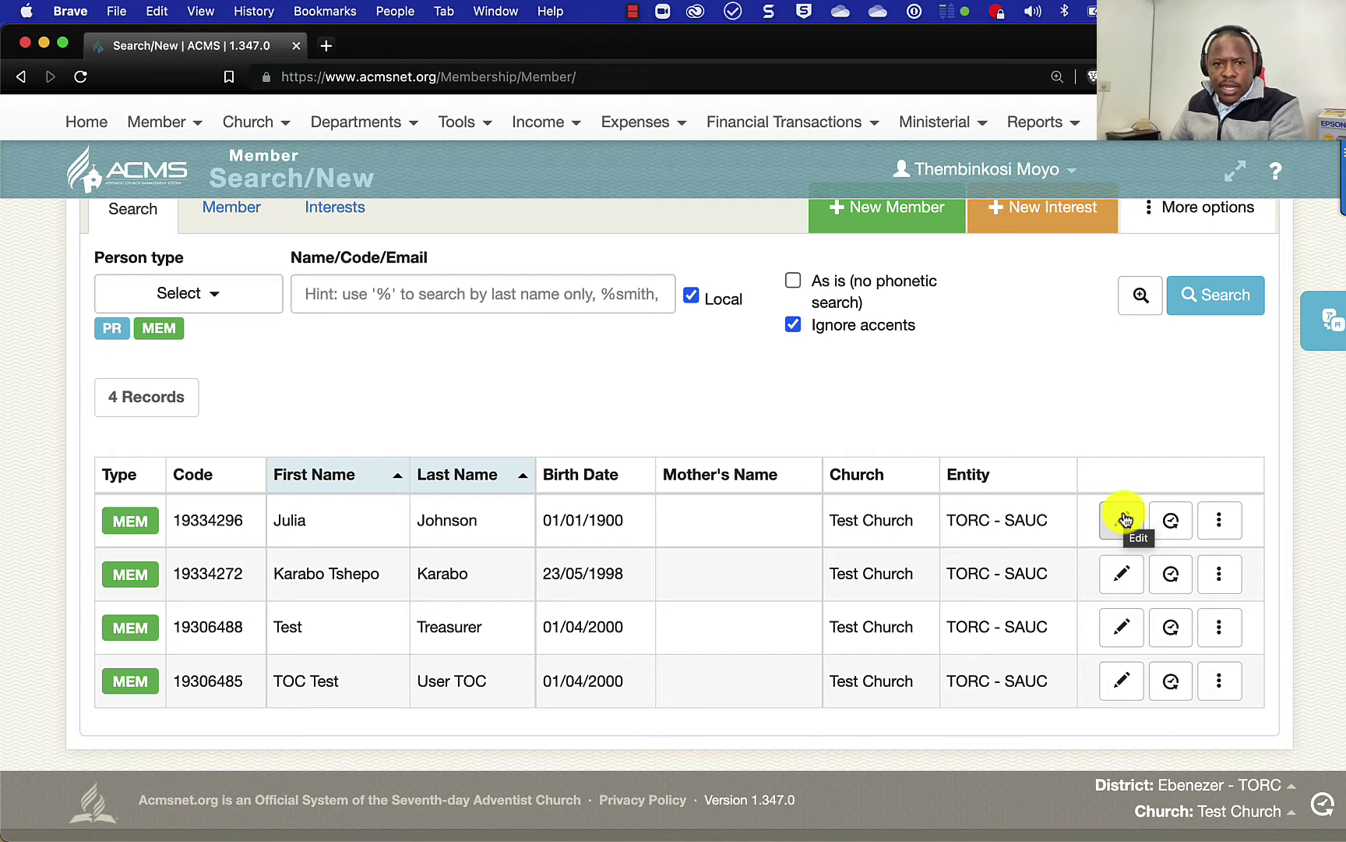
{"action": "left_click", "coordinate": [1124, 519]}
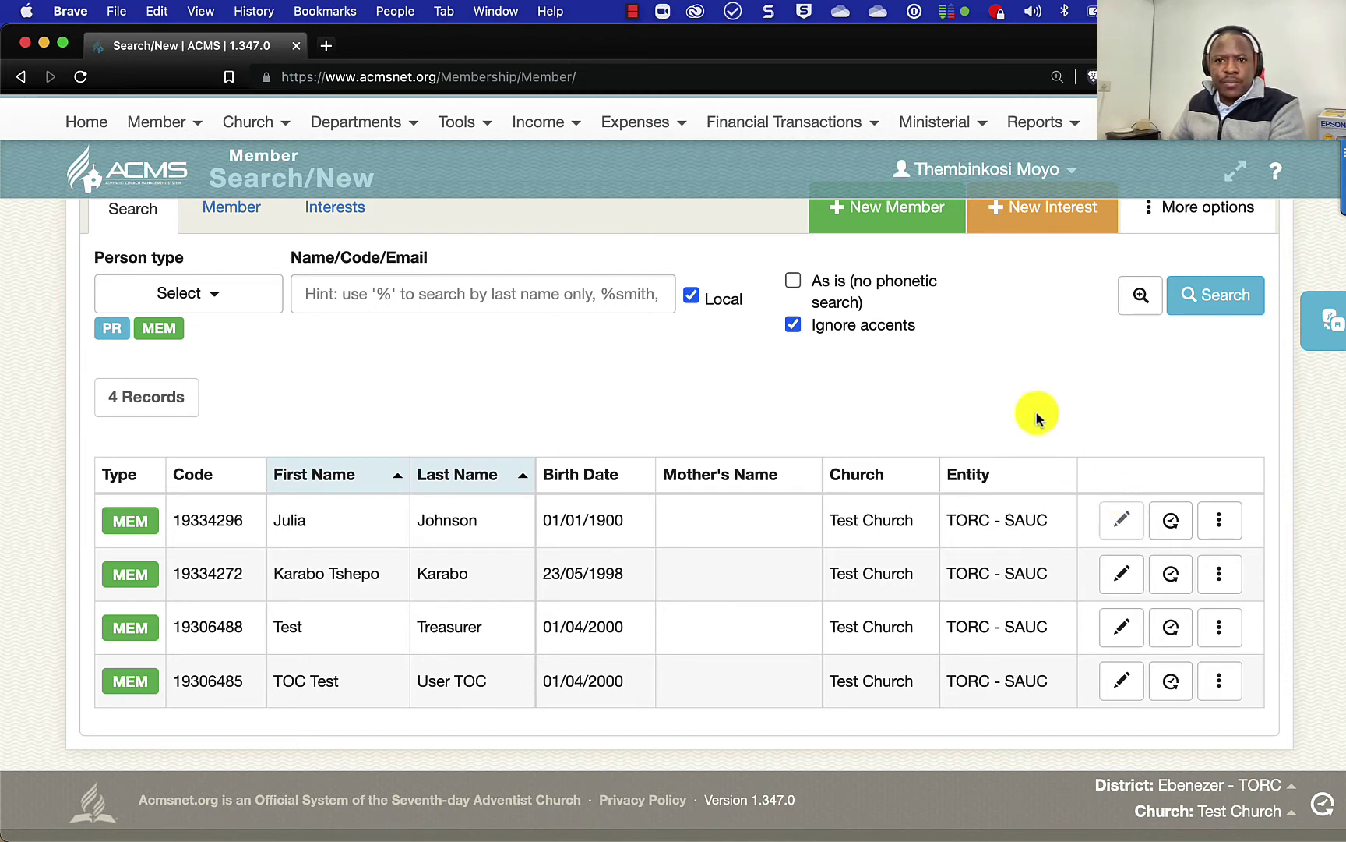
{"action": "scroll", "coordinate": [900, 563], "scroll_direction": "down", "scroll_amount": 8}
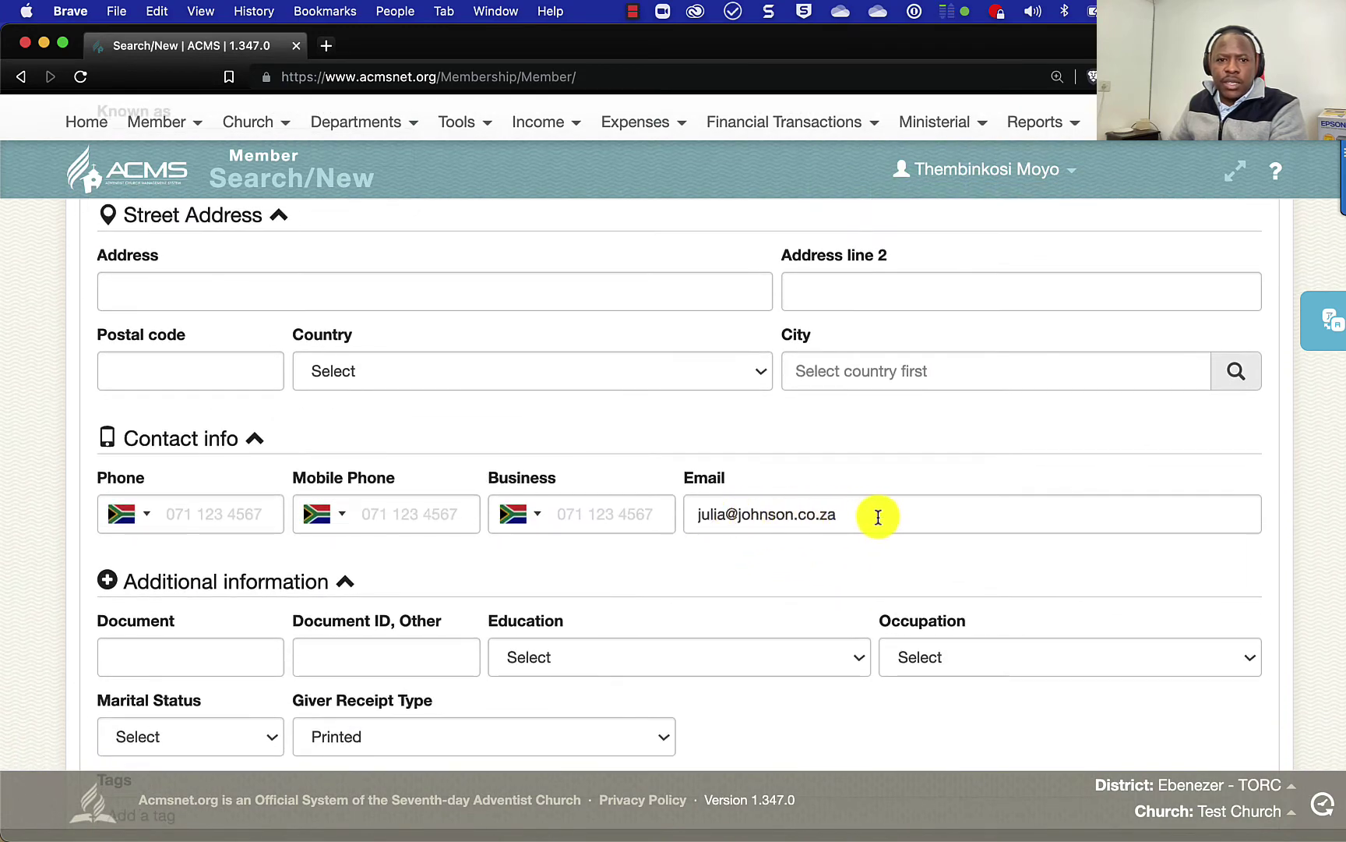
{"action": "left_click_drag", "start_coordinate": [874, 514], "coordinate": [671, 511]}
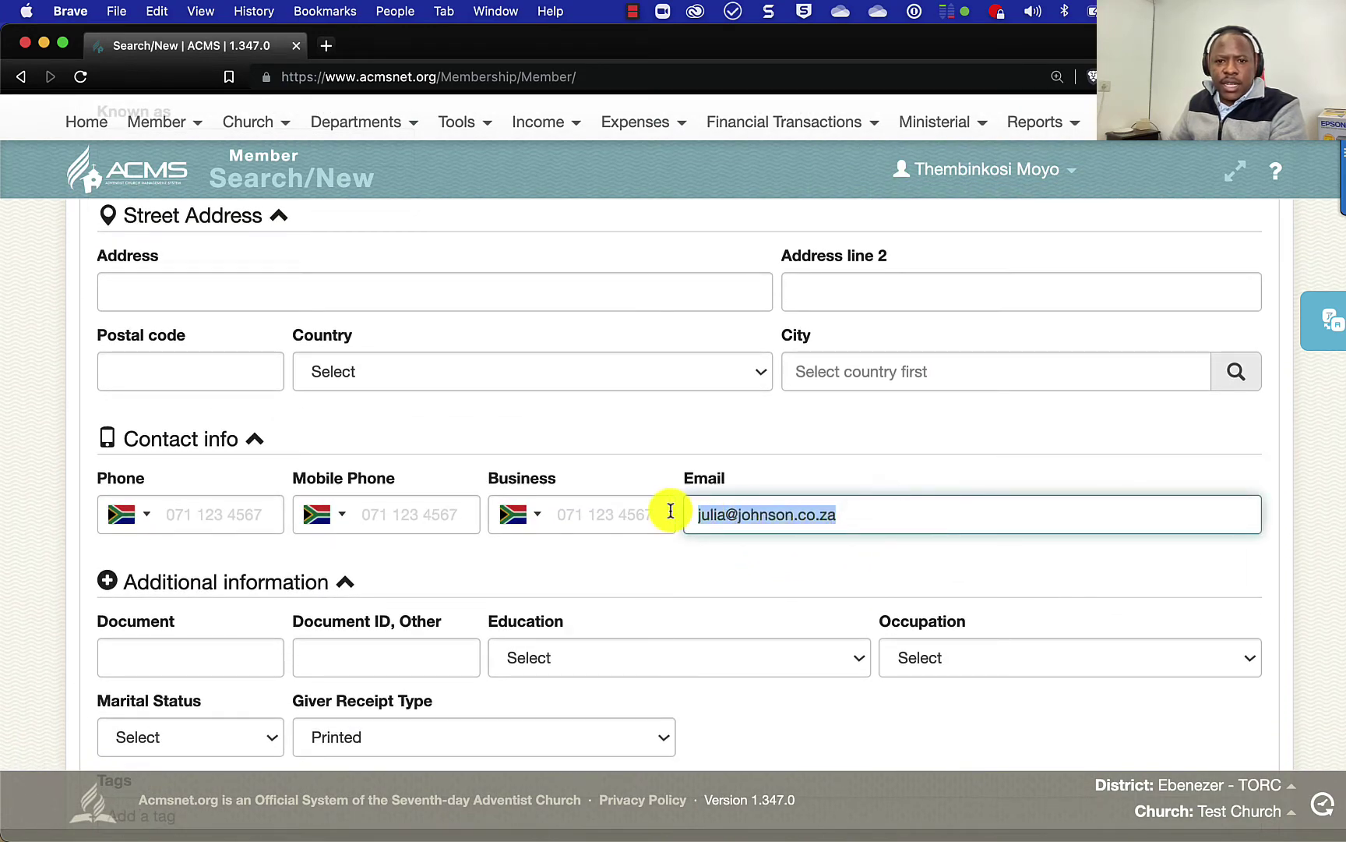
{"action": "left_click", "coordinate": [427, 512]}
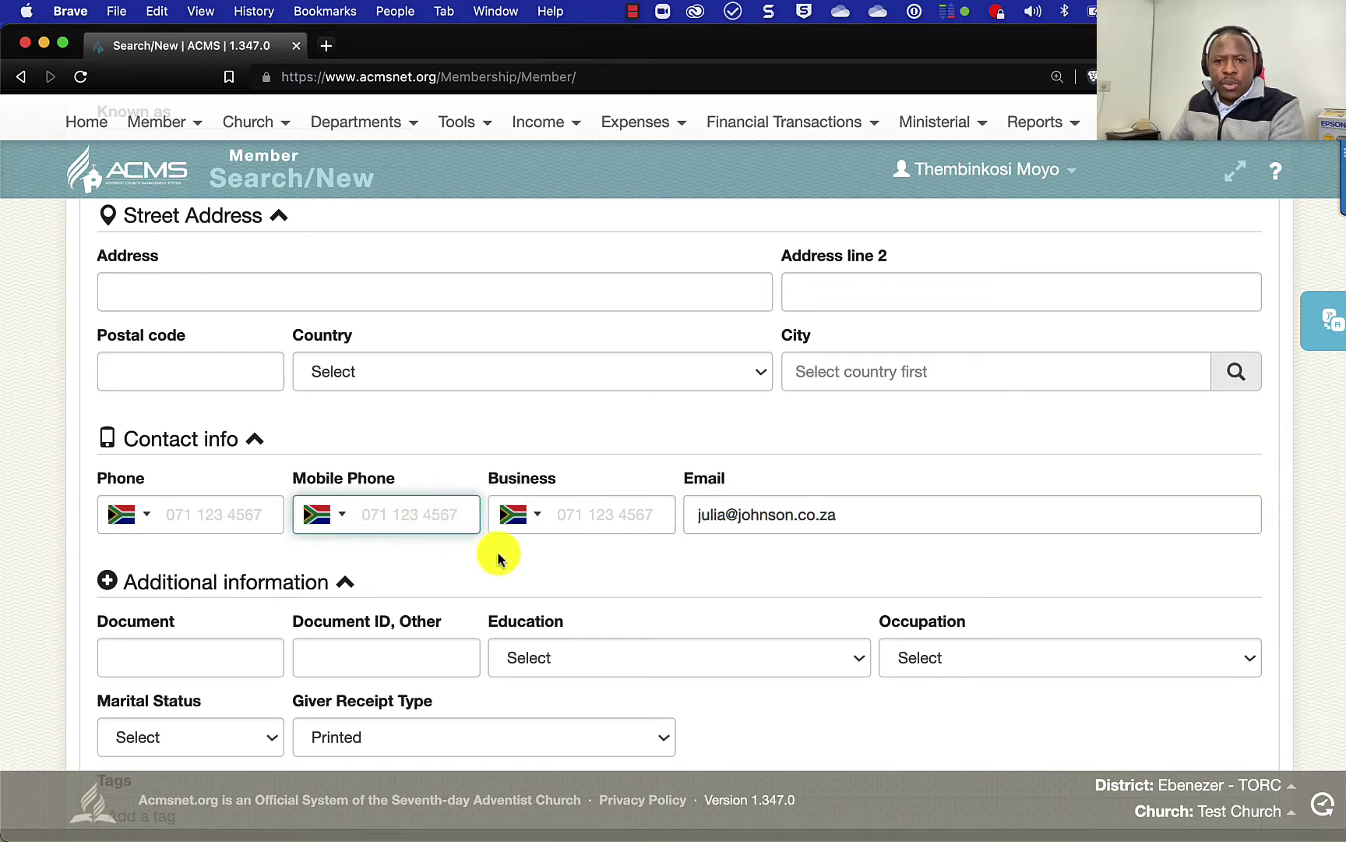
{"action": "scroll", "coordinate": [538, 558], "scroll_direction": "up", "scroll_amount": 1}
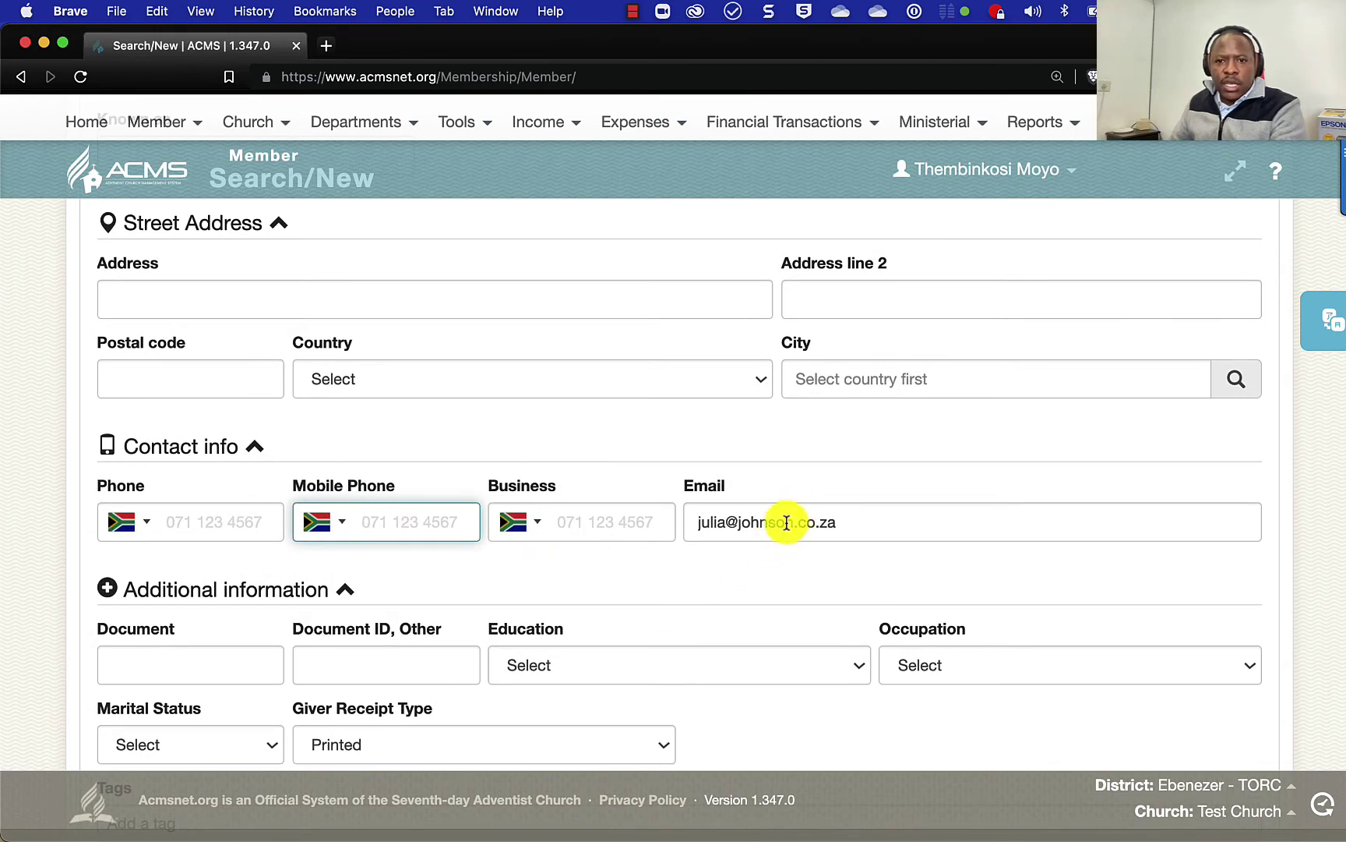
{"action": "scroll", "coordinate": [783, 528], "scroll_direction": "up", "scroll_amount": 1}
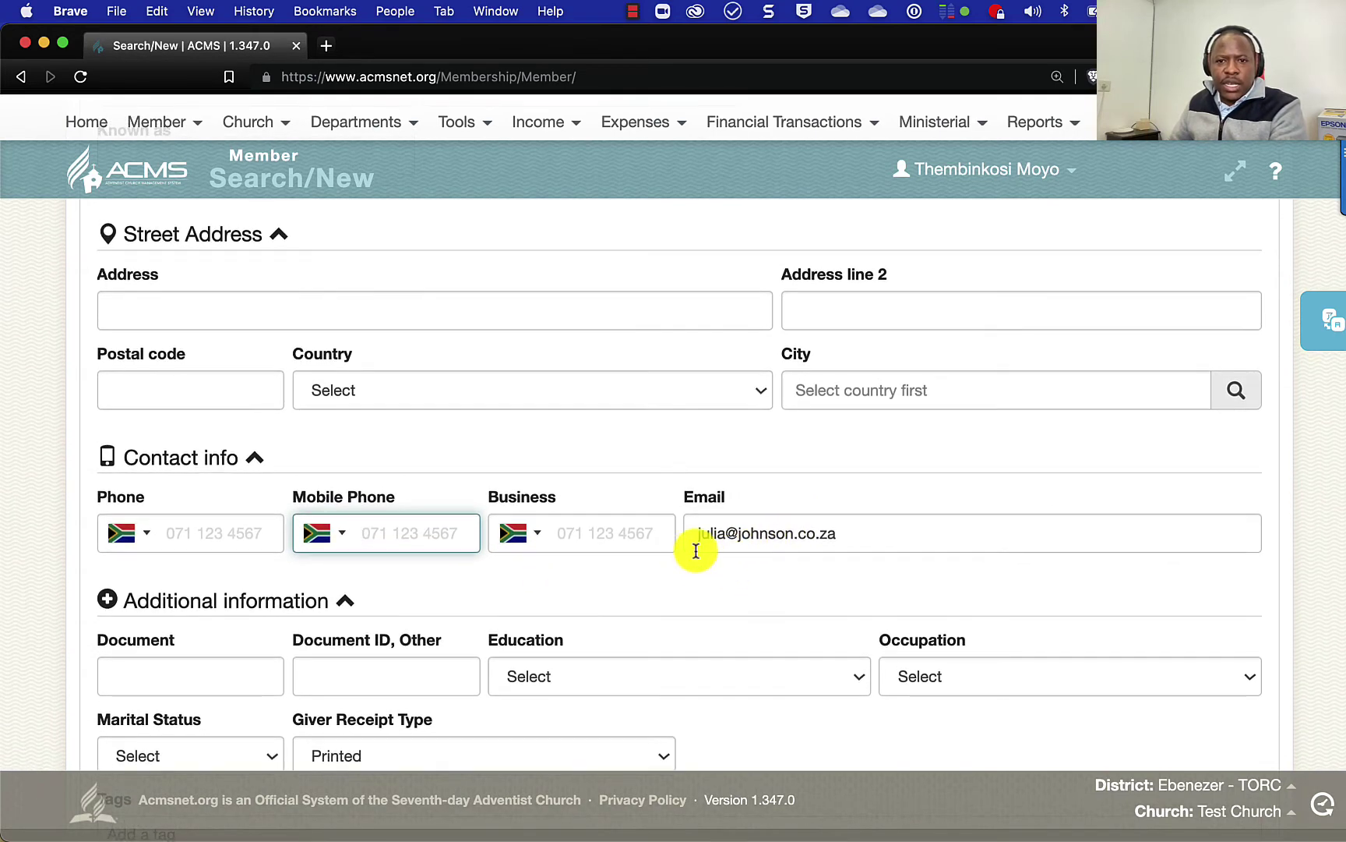
{"action": "left_click_drag", "start_coordinate": [844, 532], "coordinate": [656, 526]}
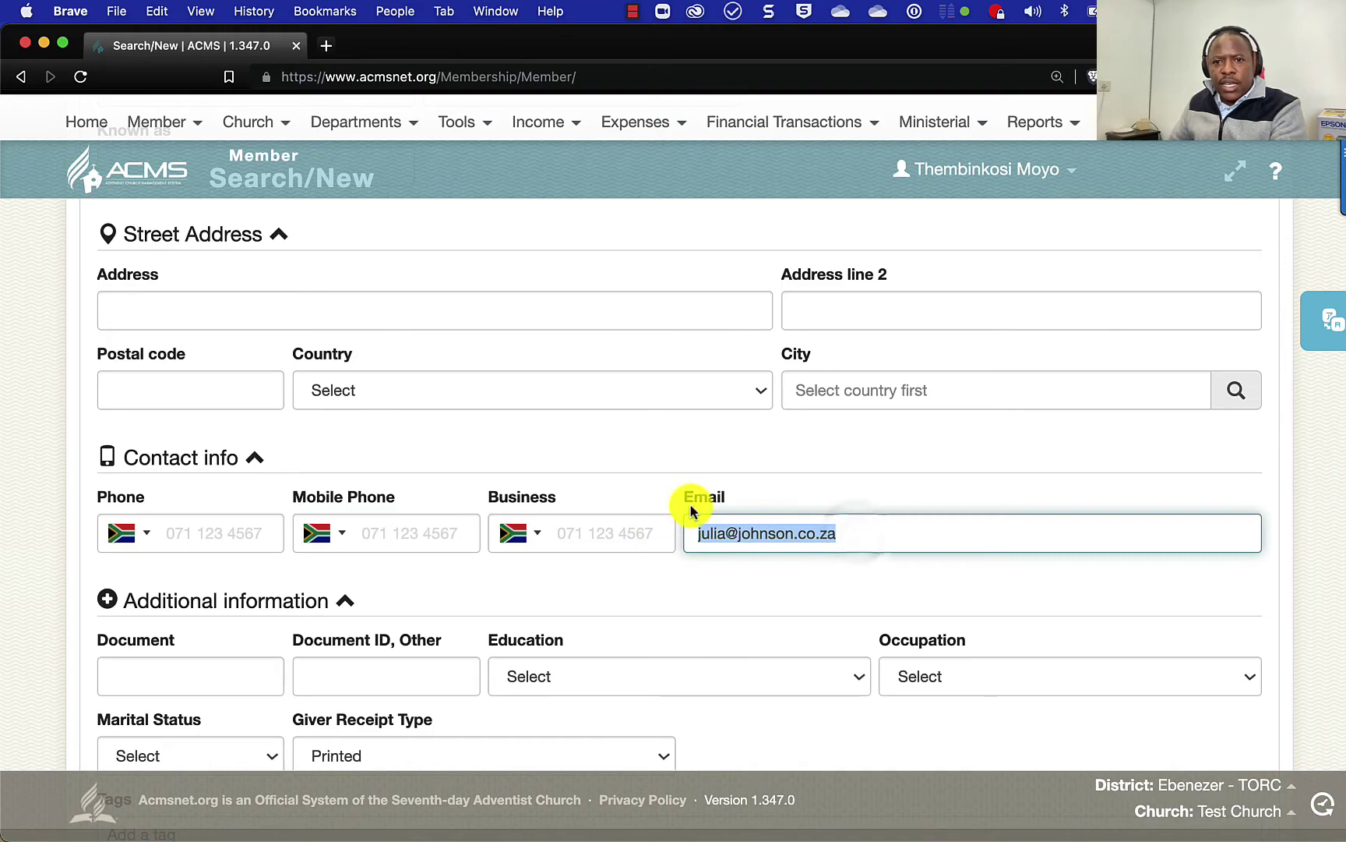
{"action": "scroll", "coordinate": [573, 449], "scroll_direction": "up", "scroll_amount": 15}
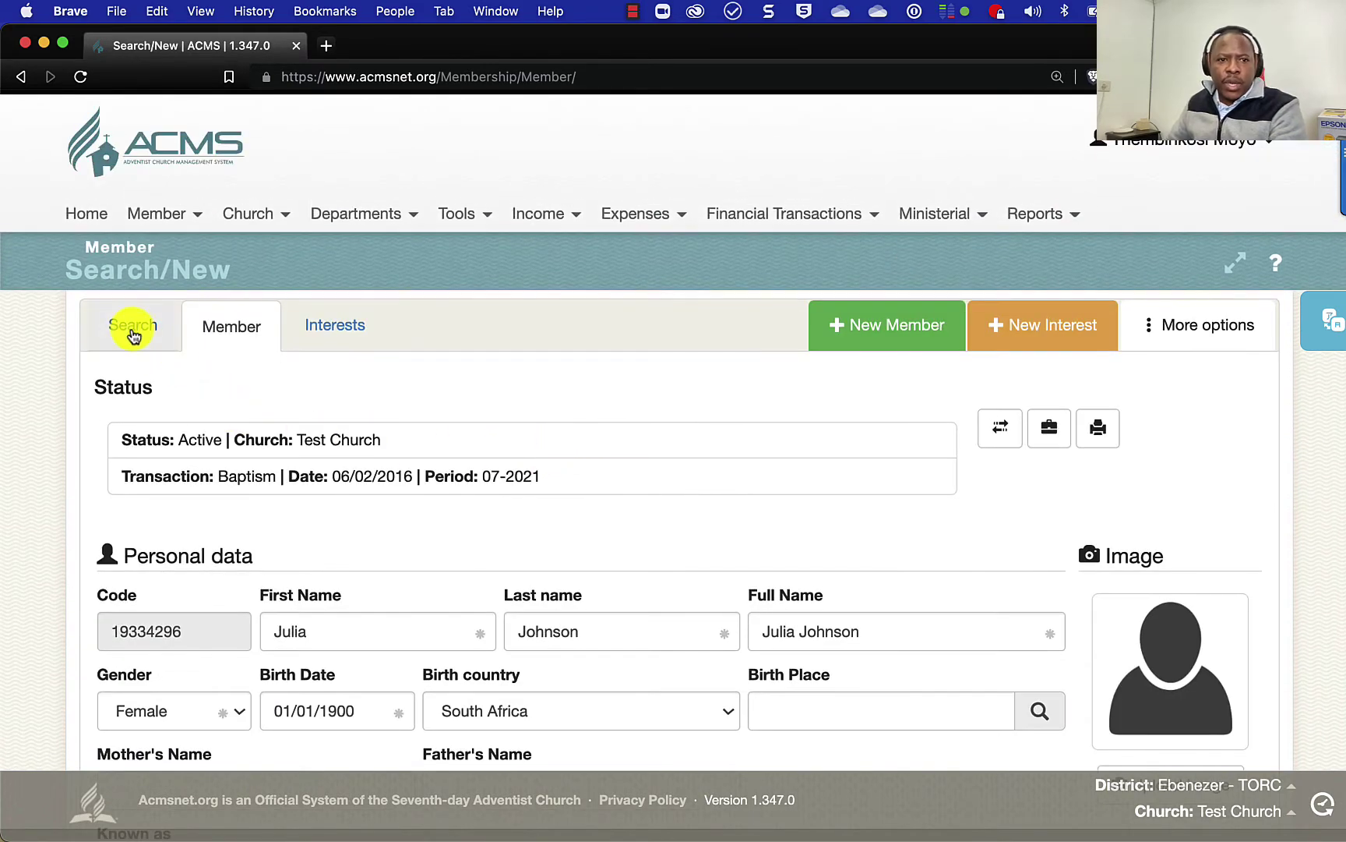
{"action": "left_click", "coordinate": [133, 331]}
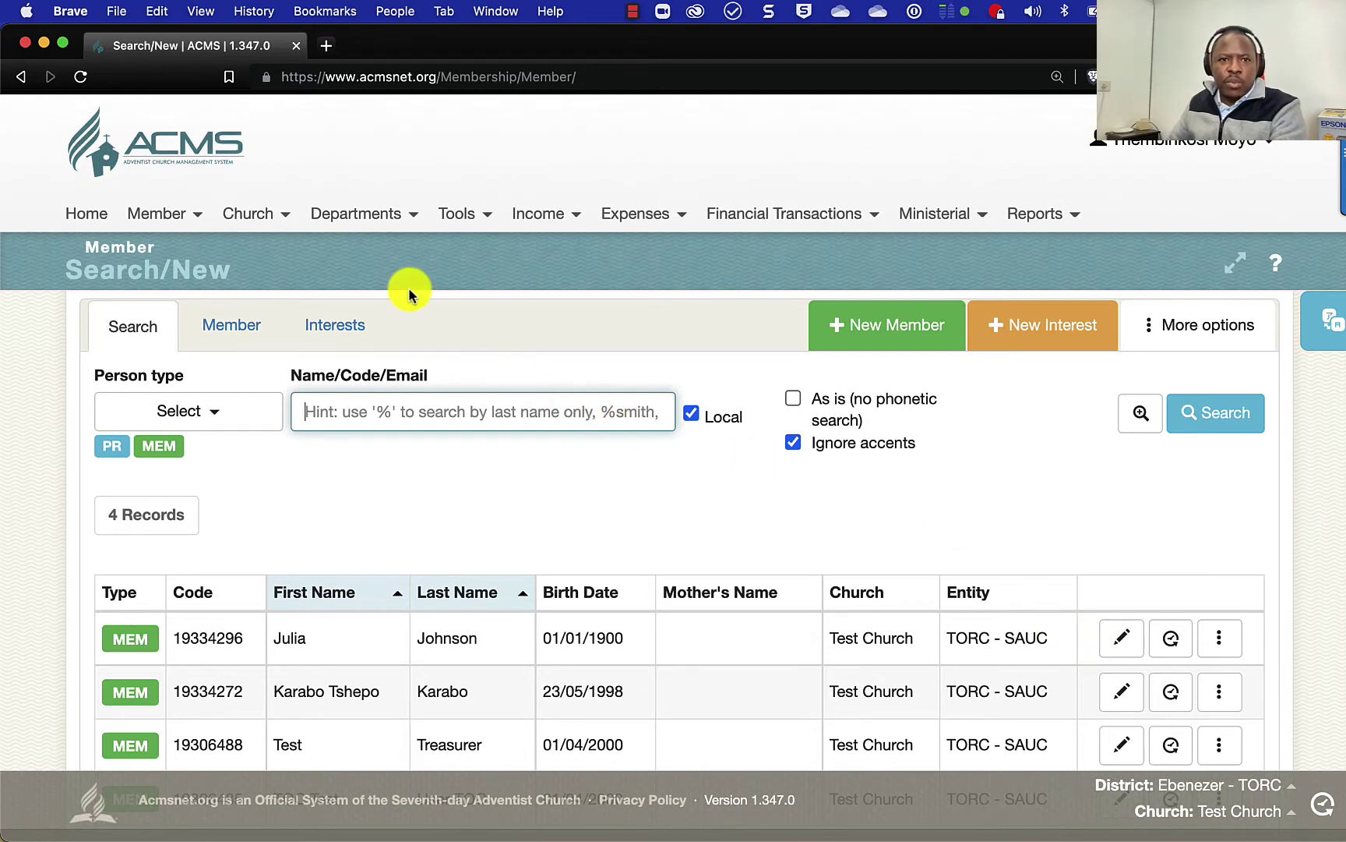
- Show the Church Officers list with the Local Treasurer and Secretary/Clerk records
{"action": "left_click", "coordinate": [370, 228]}
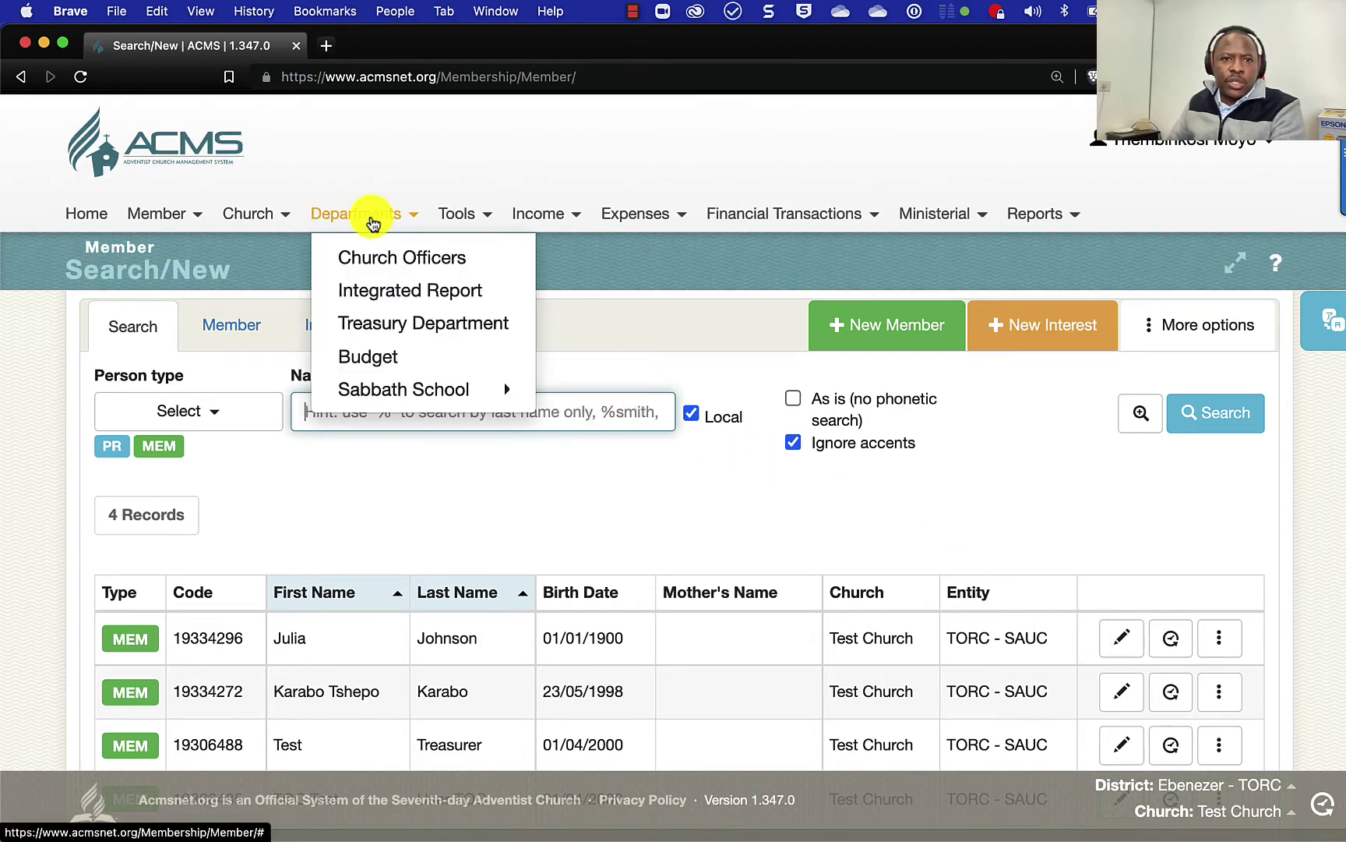
{"action": "left_click", "coordinate": [372, 258]}
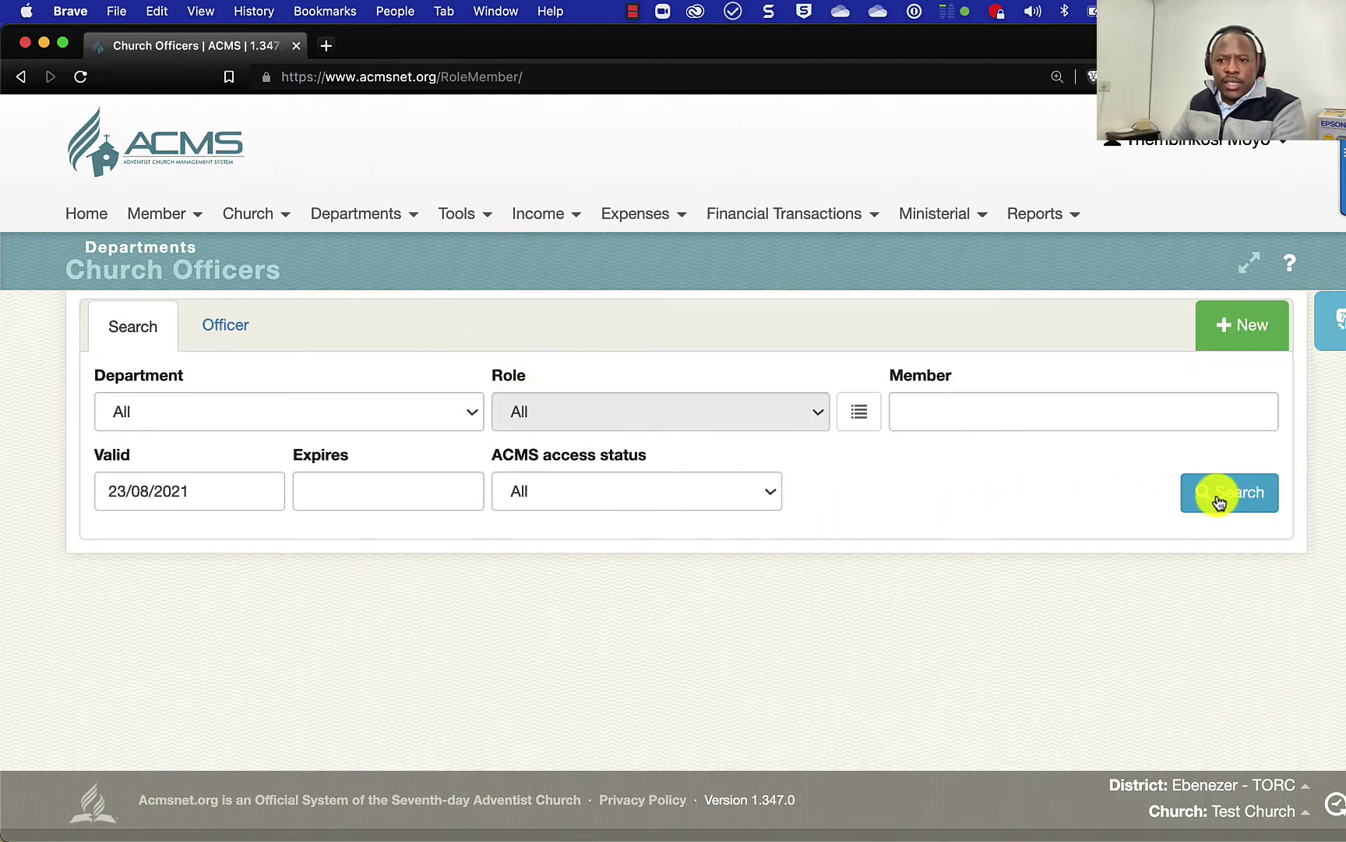
{"action": "left_click", "coordinate": [1241, 491]}
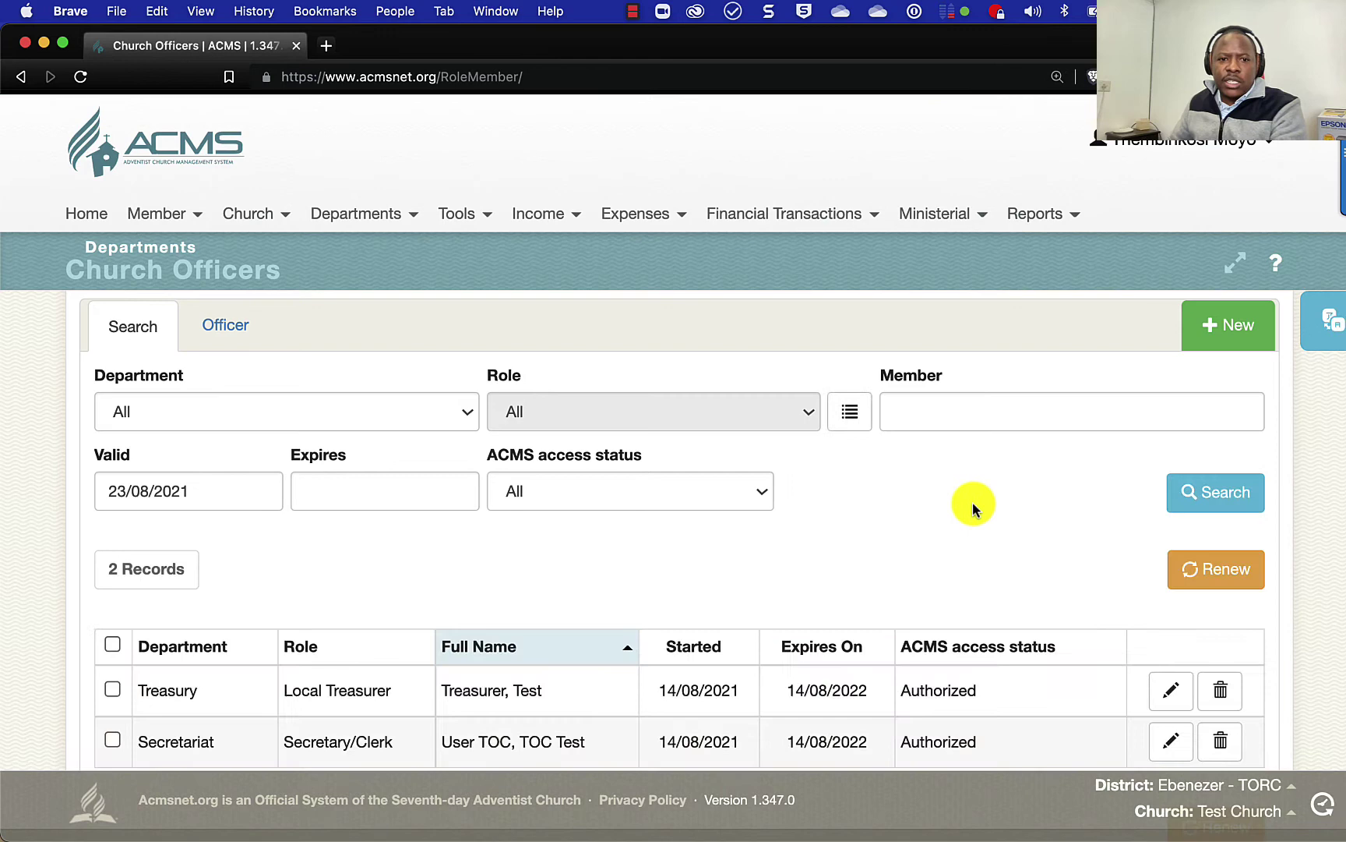
{"action": "scroll", "coordinate": [647, 536], "scroll_direction": "down", "scroll_amount": 3}
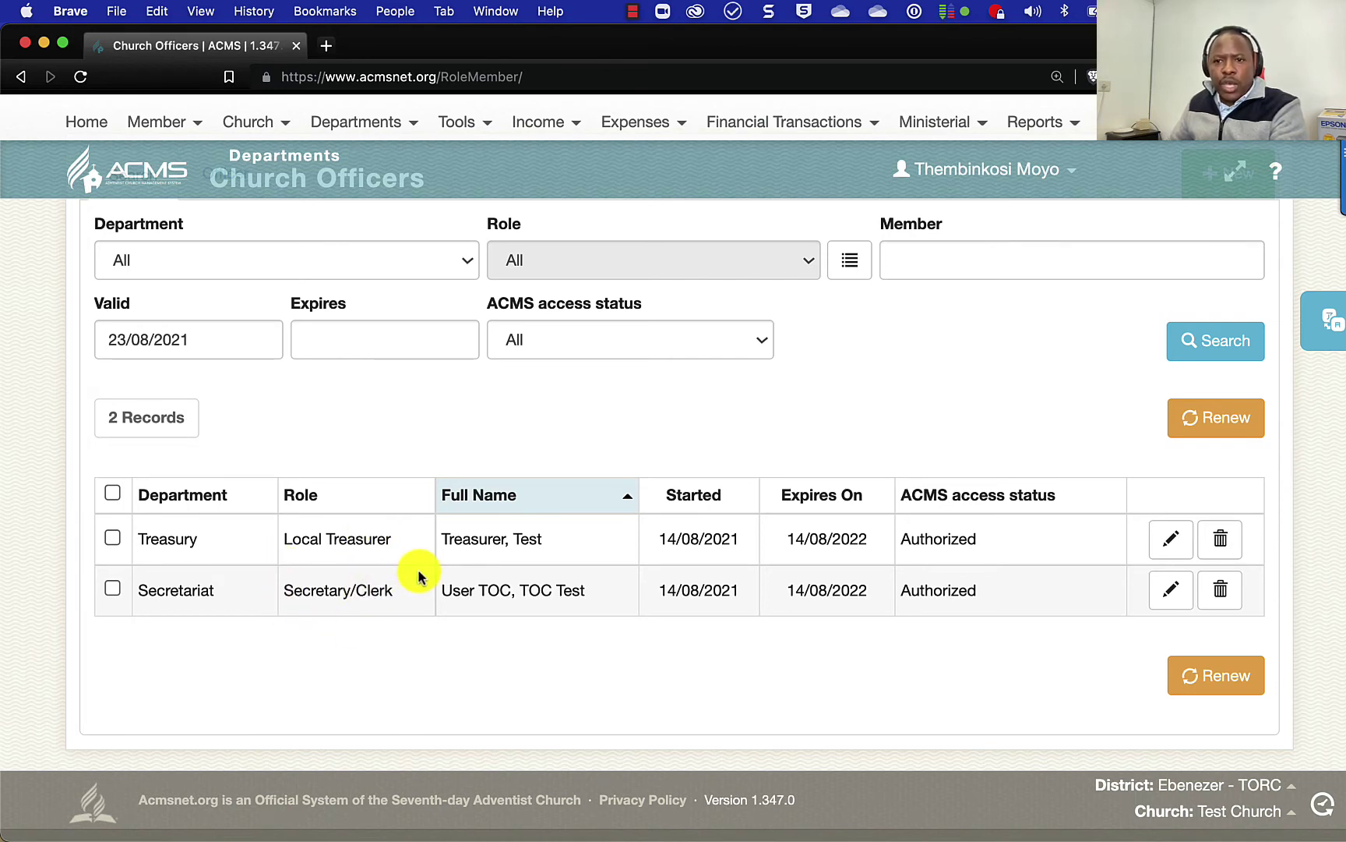
{"action": "scroll", "coordinate": [603, 496], "scroll_direction": "up", "scroll_amount": 5}
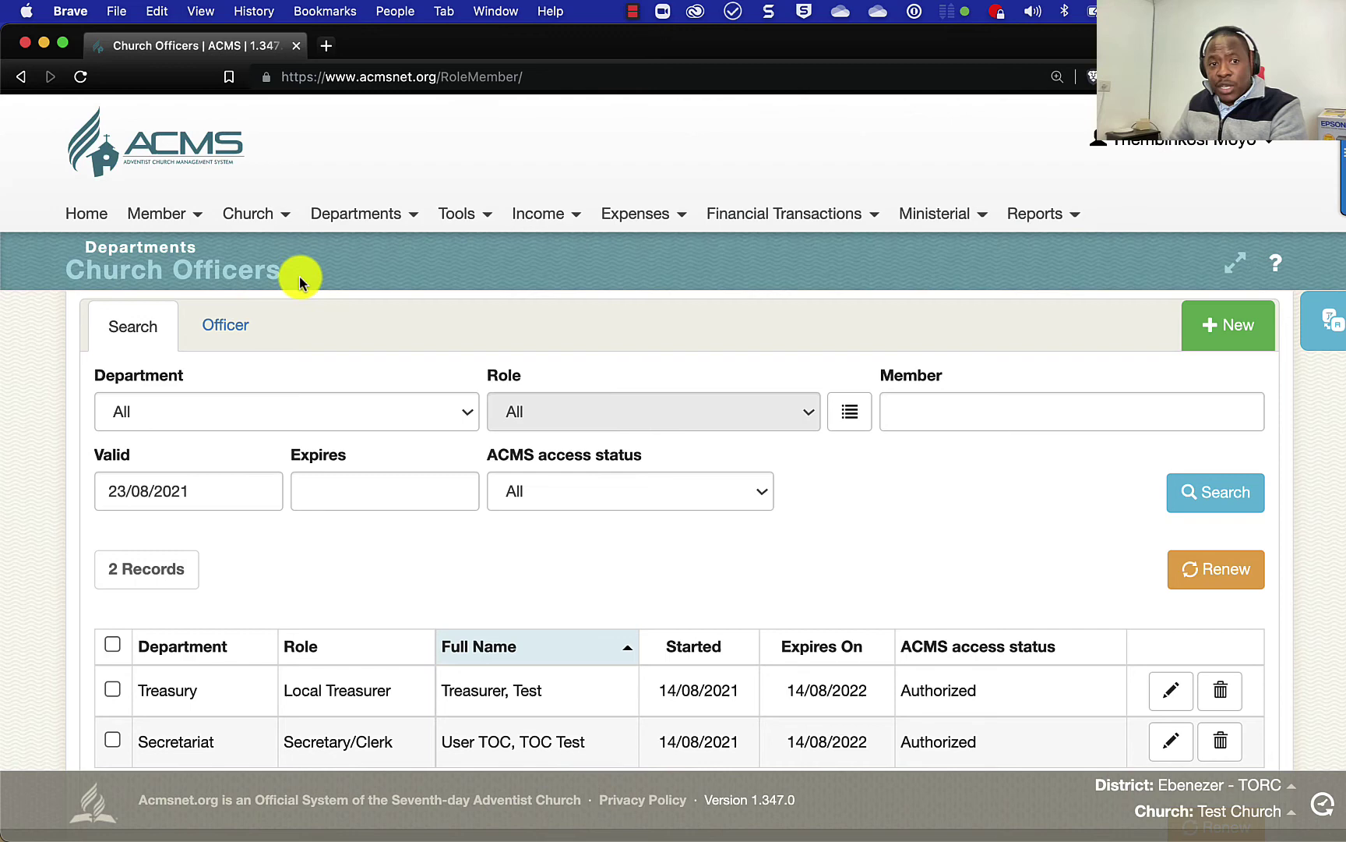
- List the members again and copy the first member's code to the clipboard
{"action": "mouse_move", "coordinate": [148, 212]}
{"action": "left_click", "coordinate": [178, 257]}
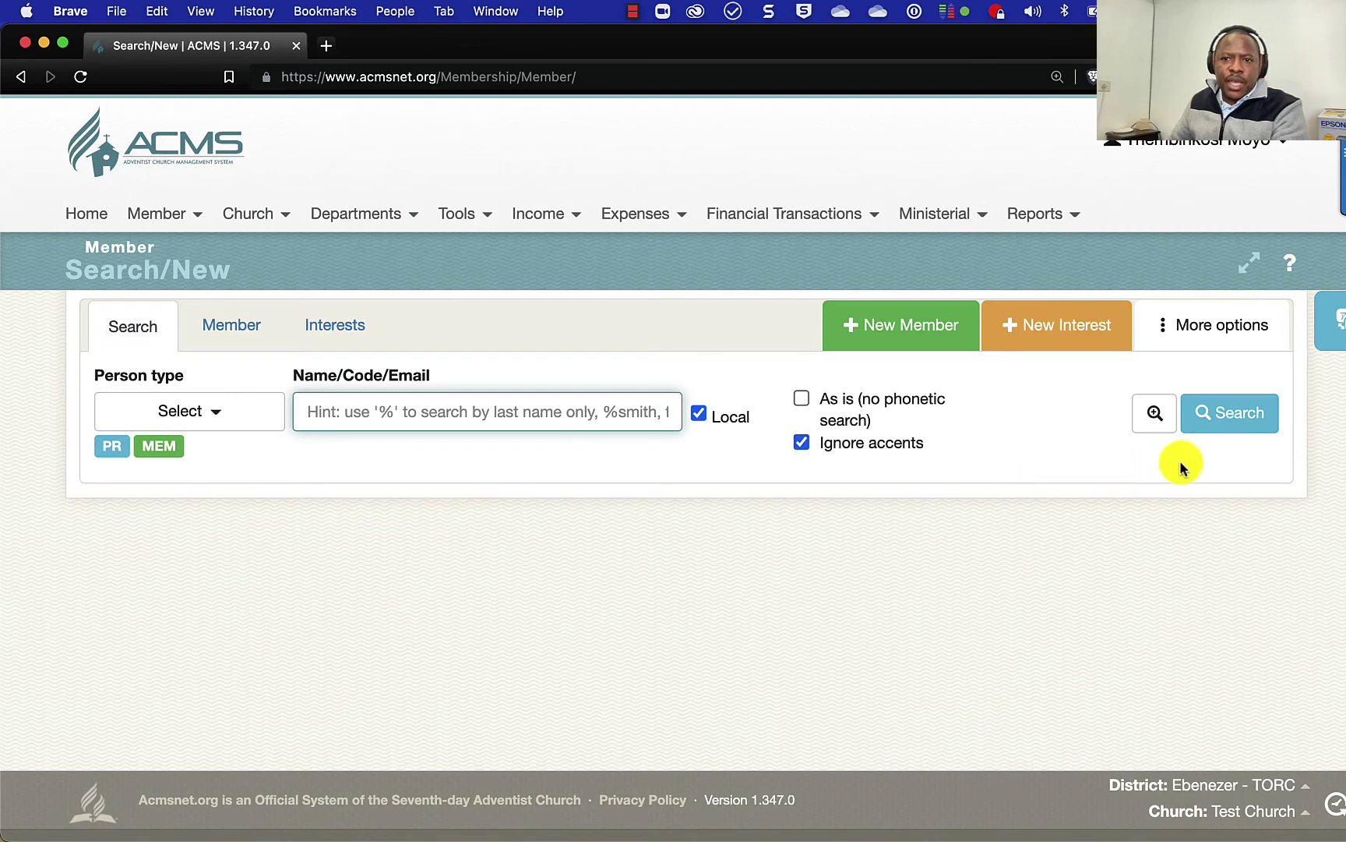
{"action": "left_click", "coordinate": [1217, 424]}
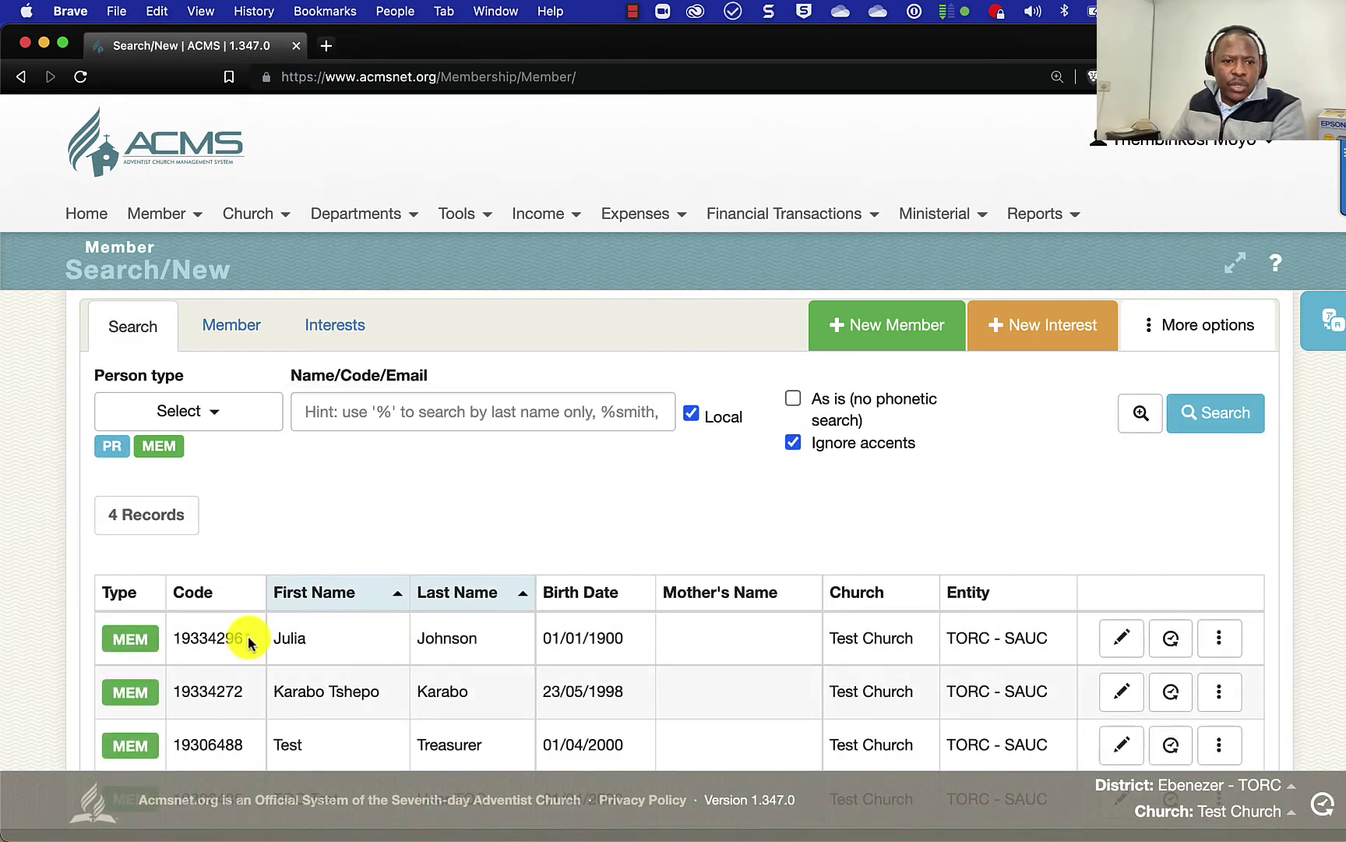
{"action": "left_click_drag", "start_coordinate": [248, 640], "coordinate": [177, 639]}
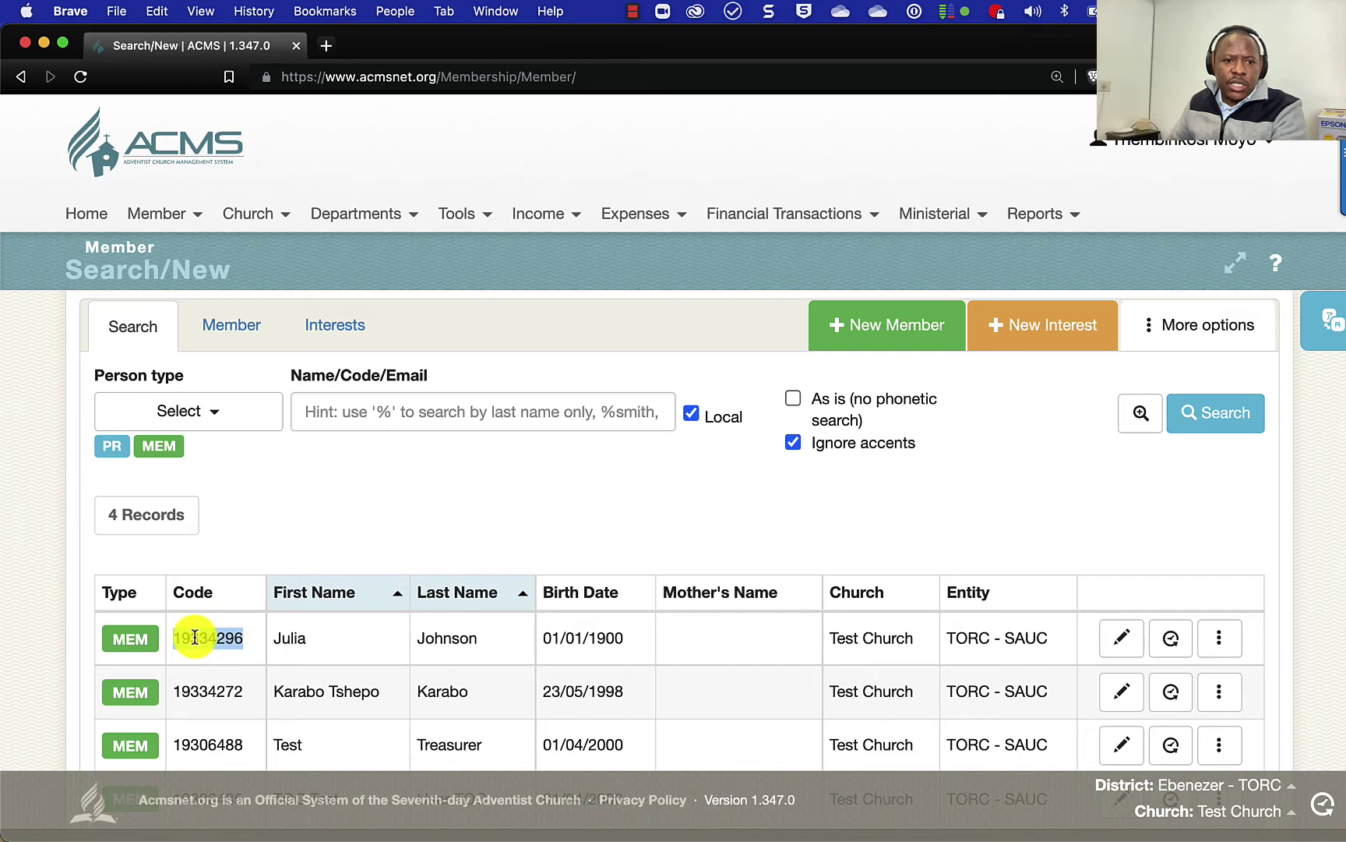
{"action": "right_click", "coordinate": [199, 637]}
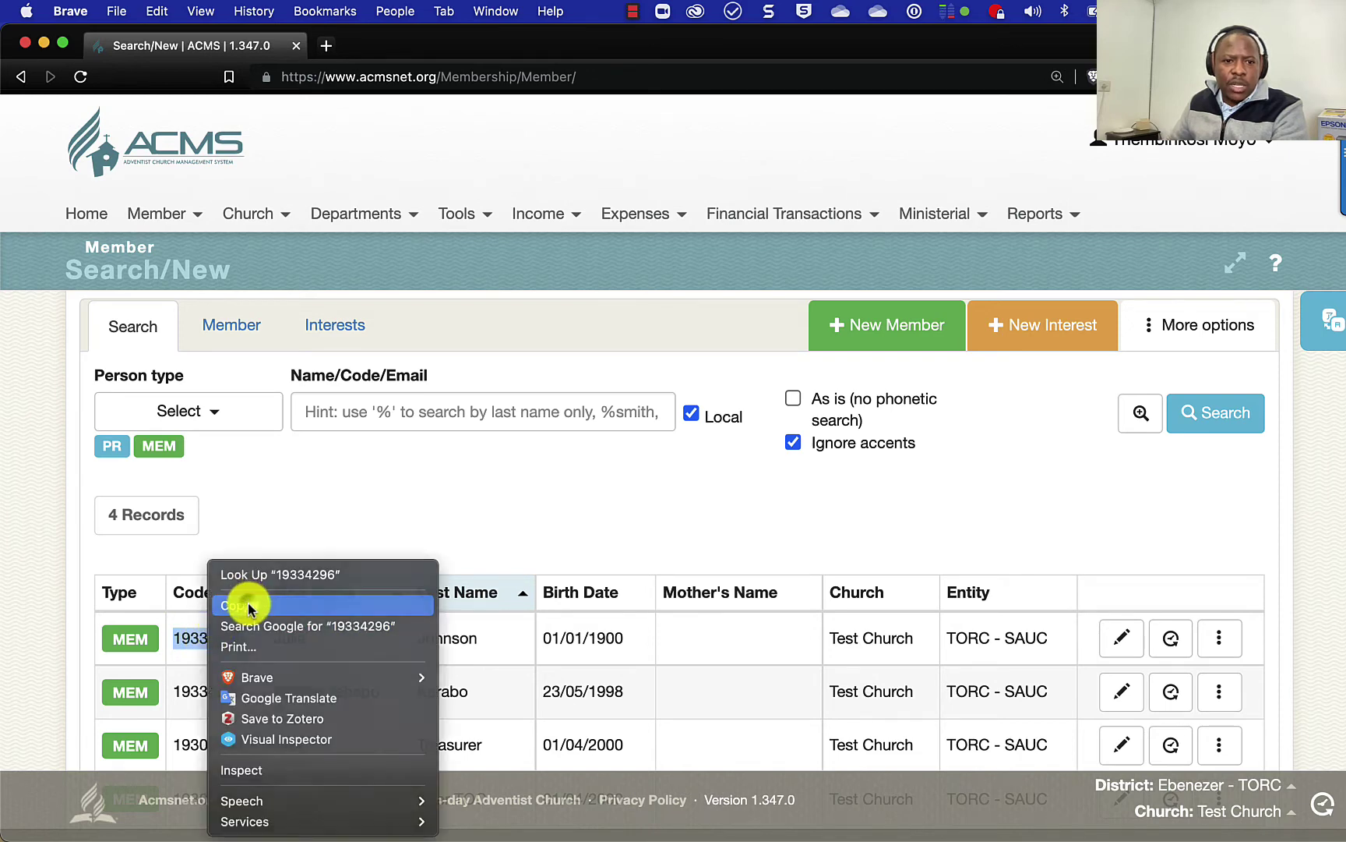
{"action": "left_click", "coordinate": [249, 607]}
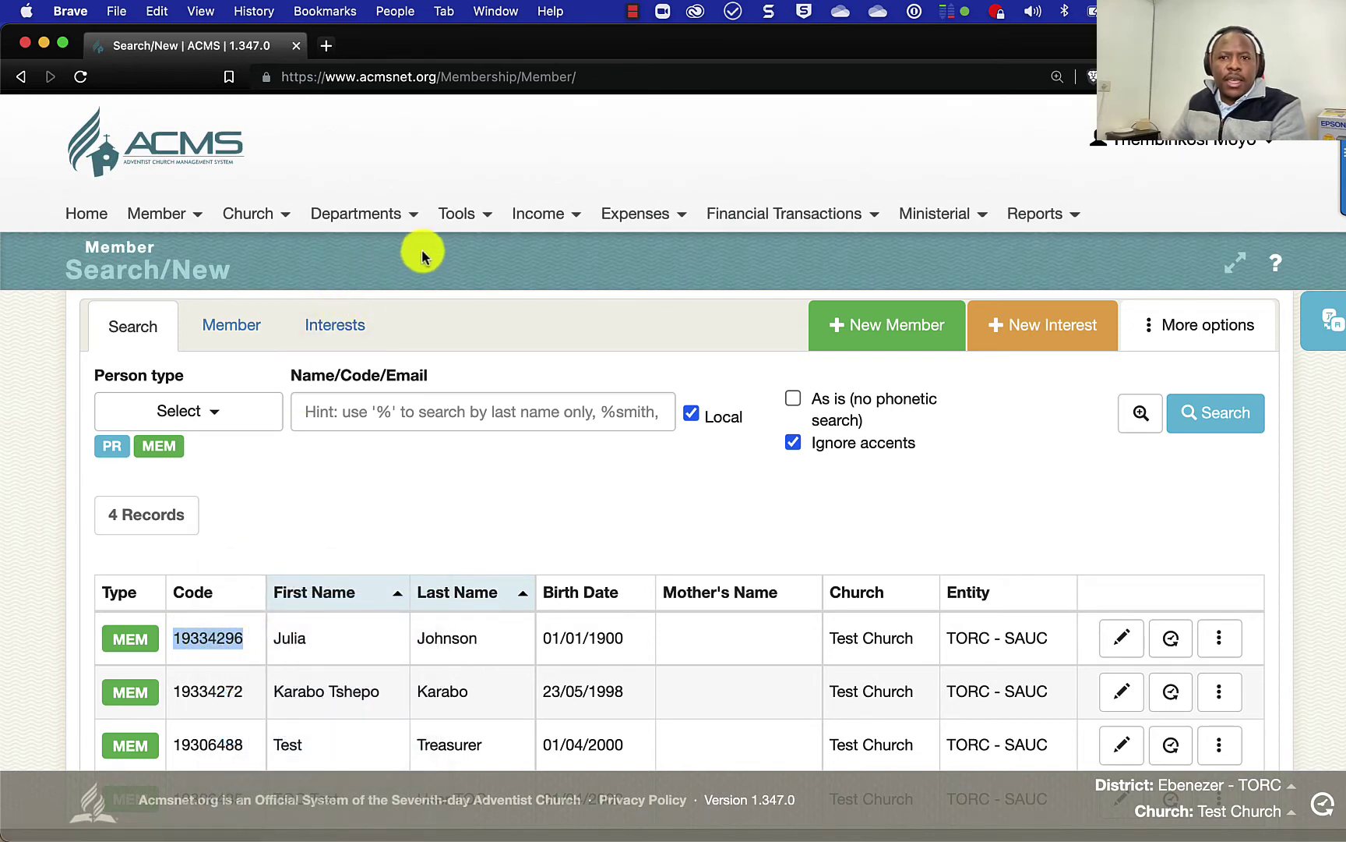
{"action": "left_click", "coordinate": [358, 212]}
- Start a new church officer entry with department Secretariat and role Secretary/Clerk, Associate
{"action": "left_click", "coordinate": [370, 257]}
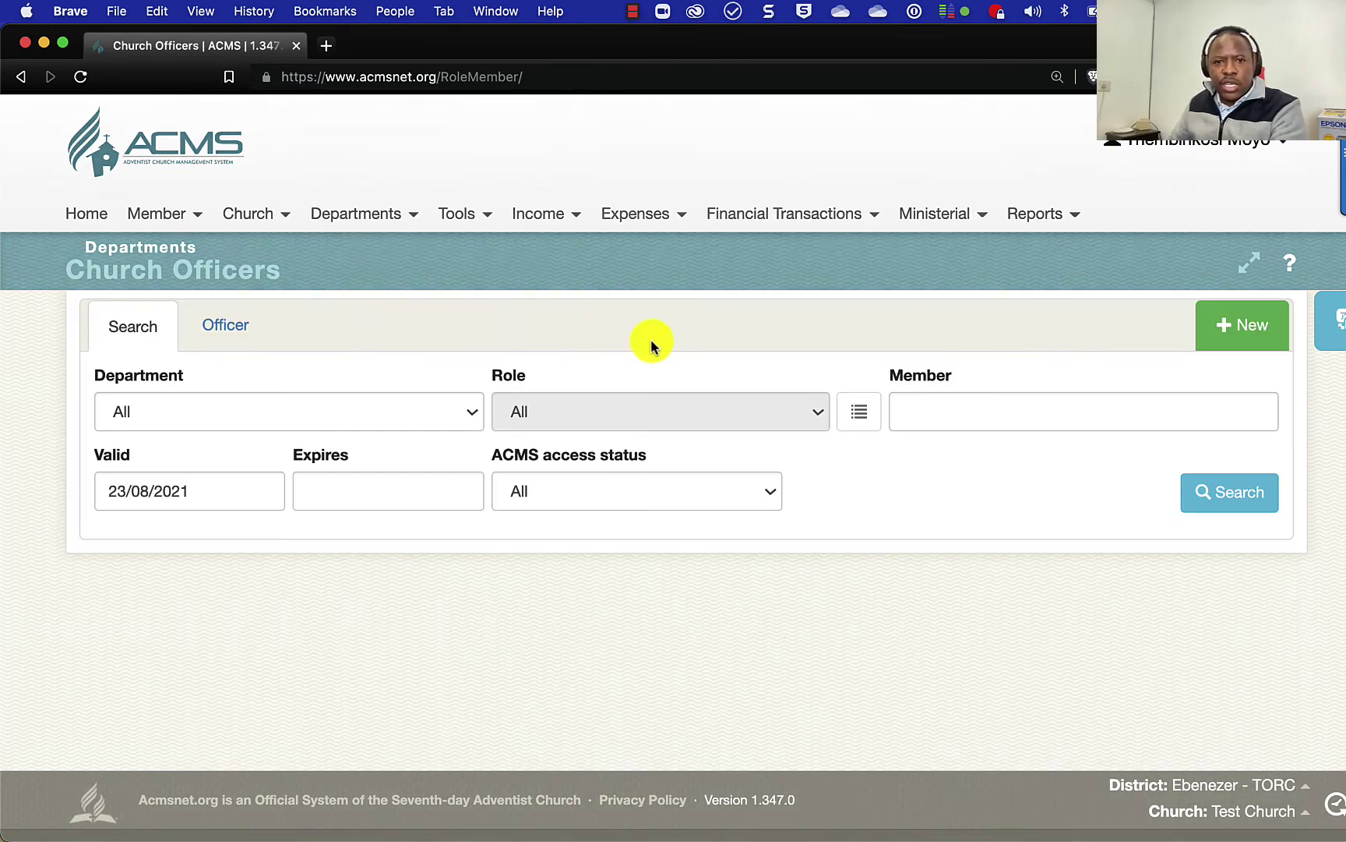
{"action": "left_click", "coordinate": [1253, 322]}
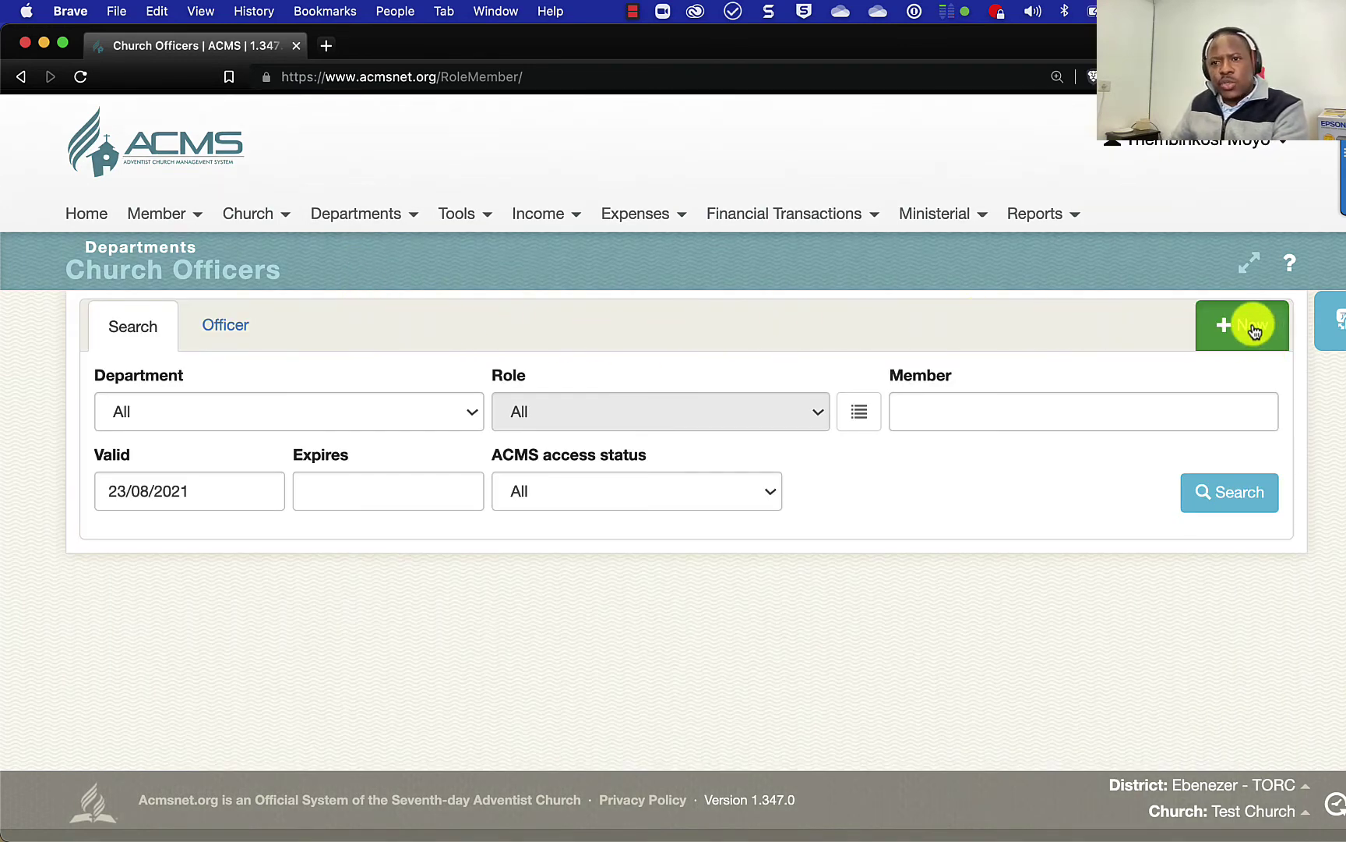
{"action": "left_click", "coordinate": [257, 397]}
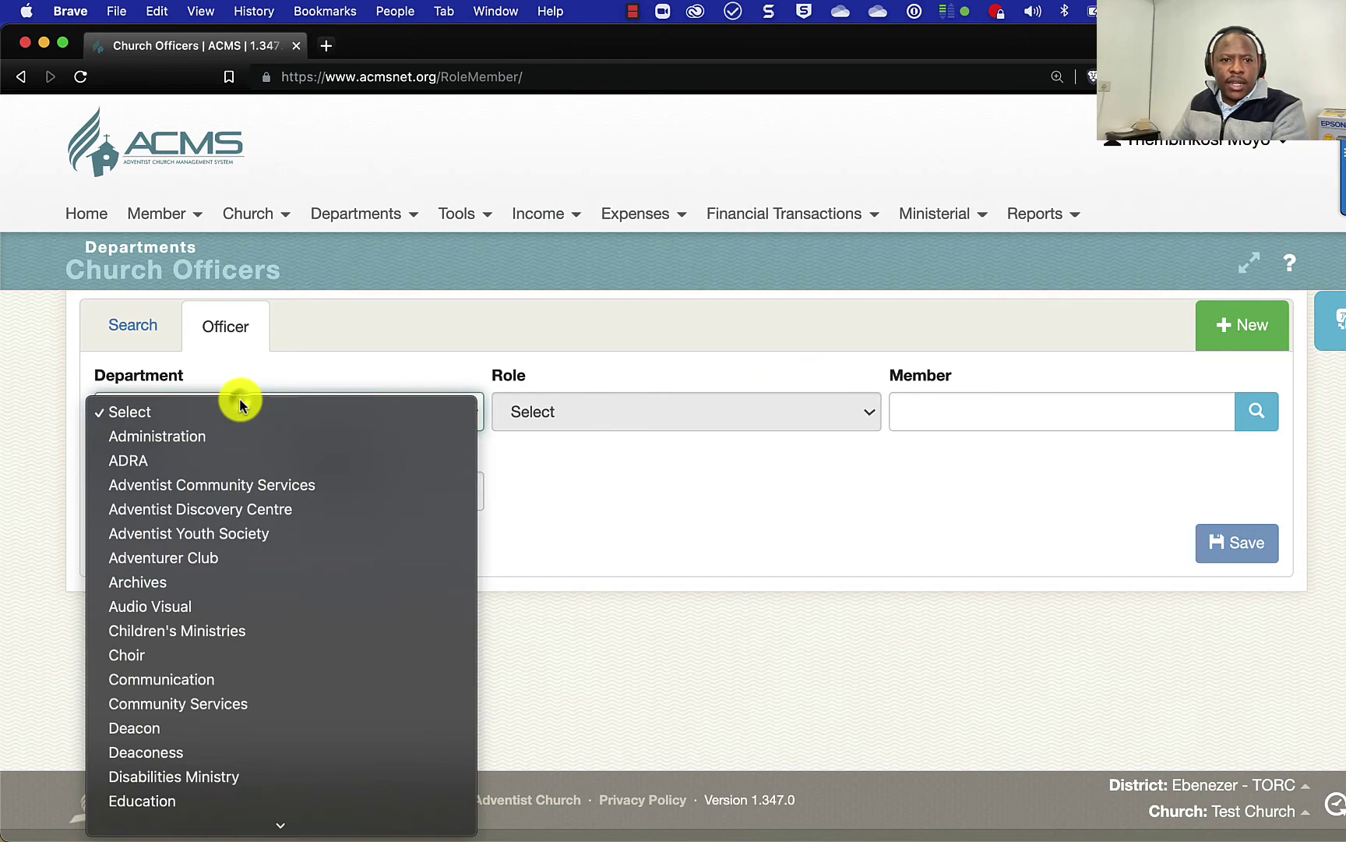
{"action": "scroll", "coordinate": [286, 635], "scroll_direction": "down", "scroll_amount": 8}
{"action": "scroll", "coordinate": [233, 689], "scroll_direction": "down", "scroll_amount": 3}
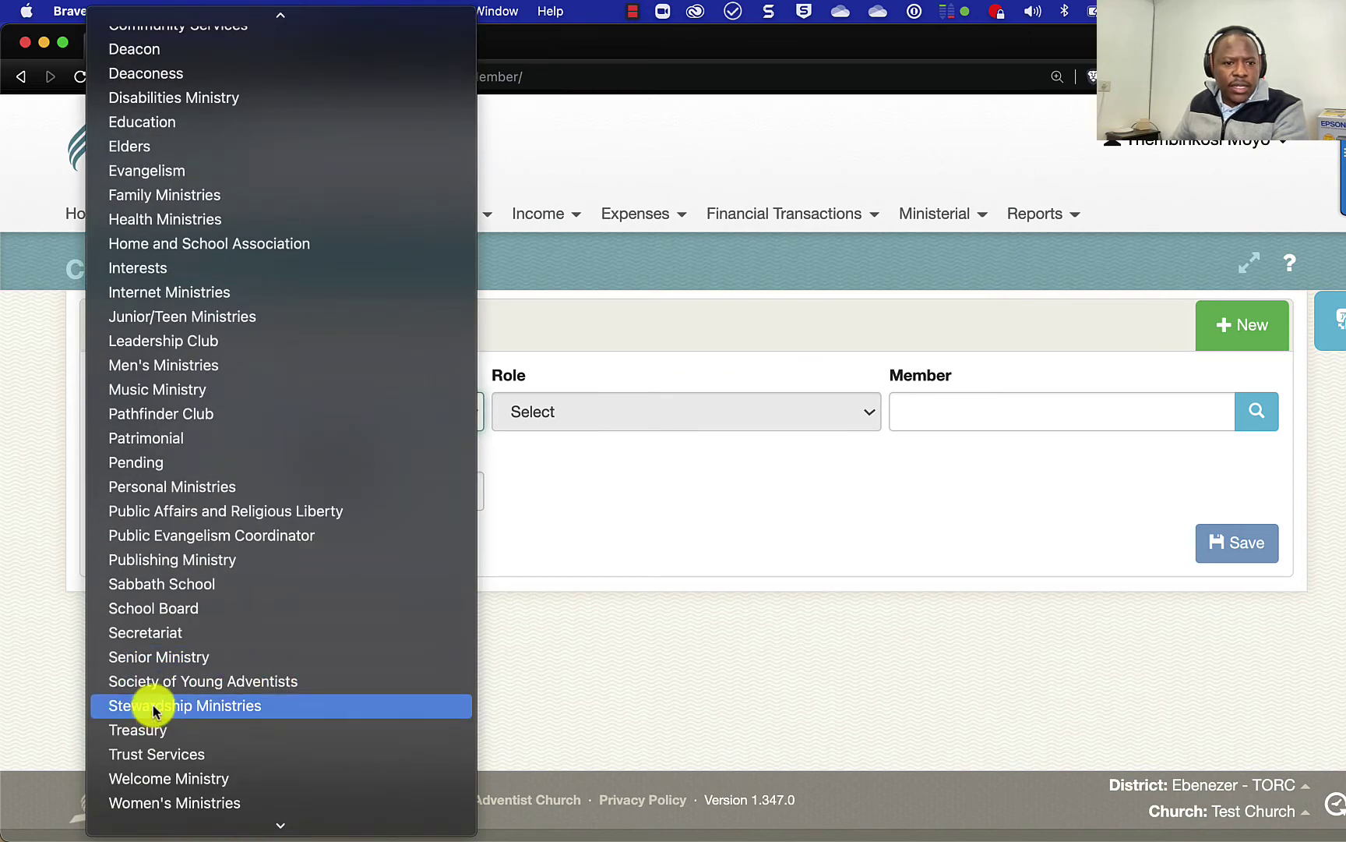
{"action": "left_click", "coordinate": [156, 637]}
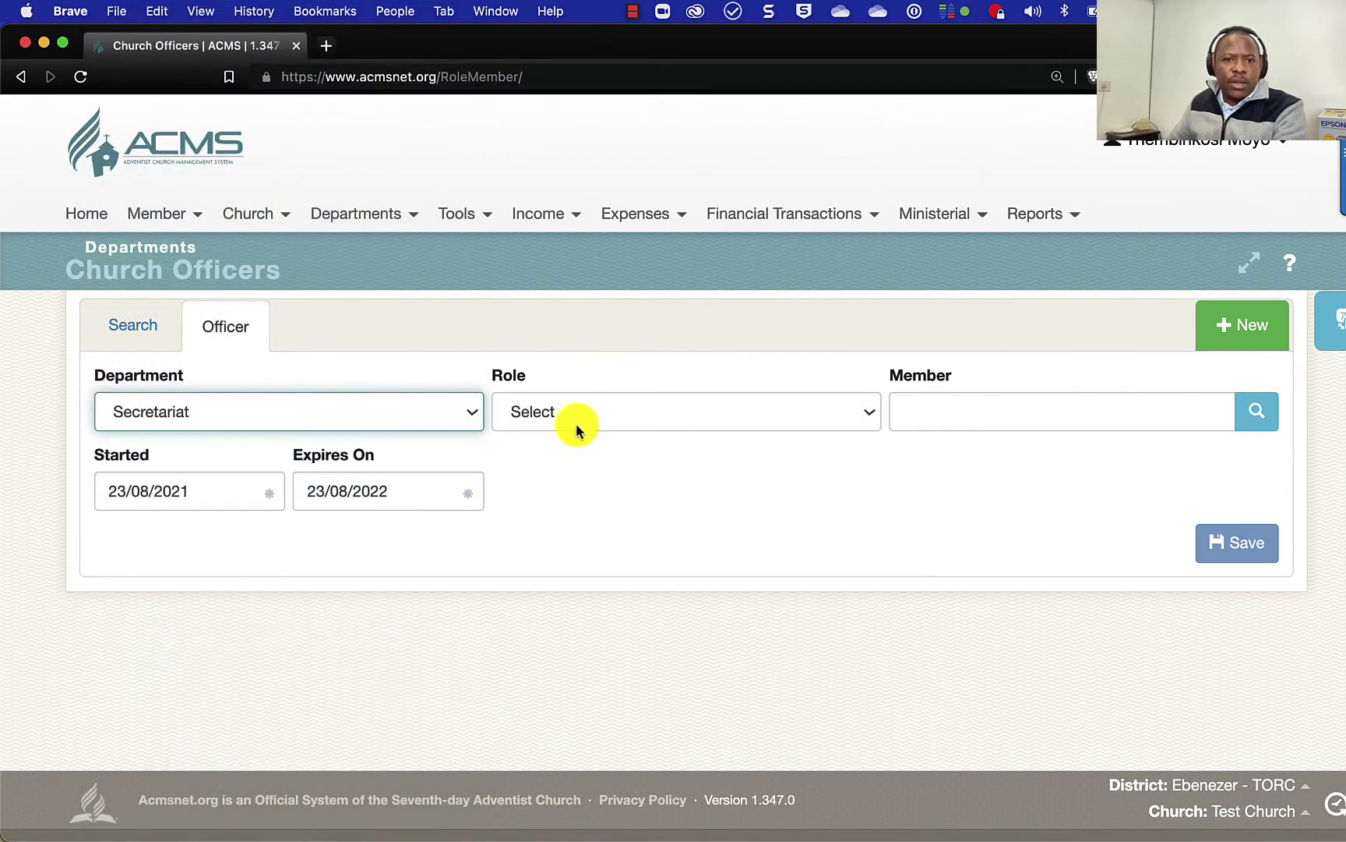
{"action": "left_click", "coordinate": [581, 417]}
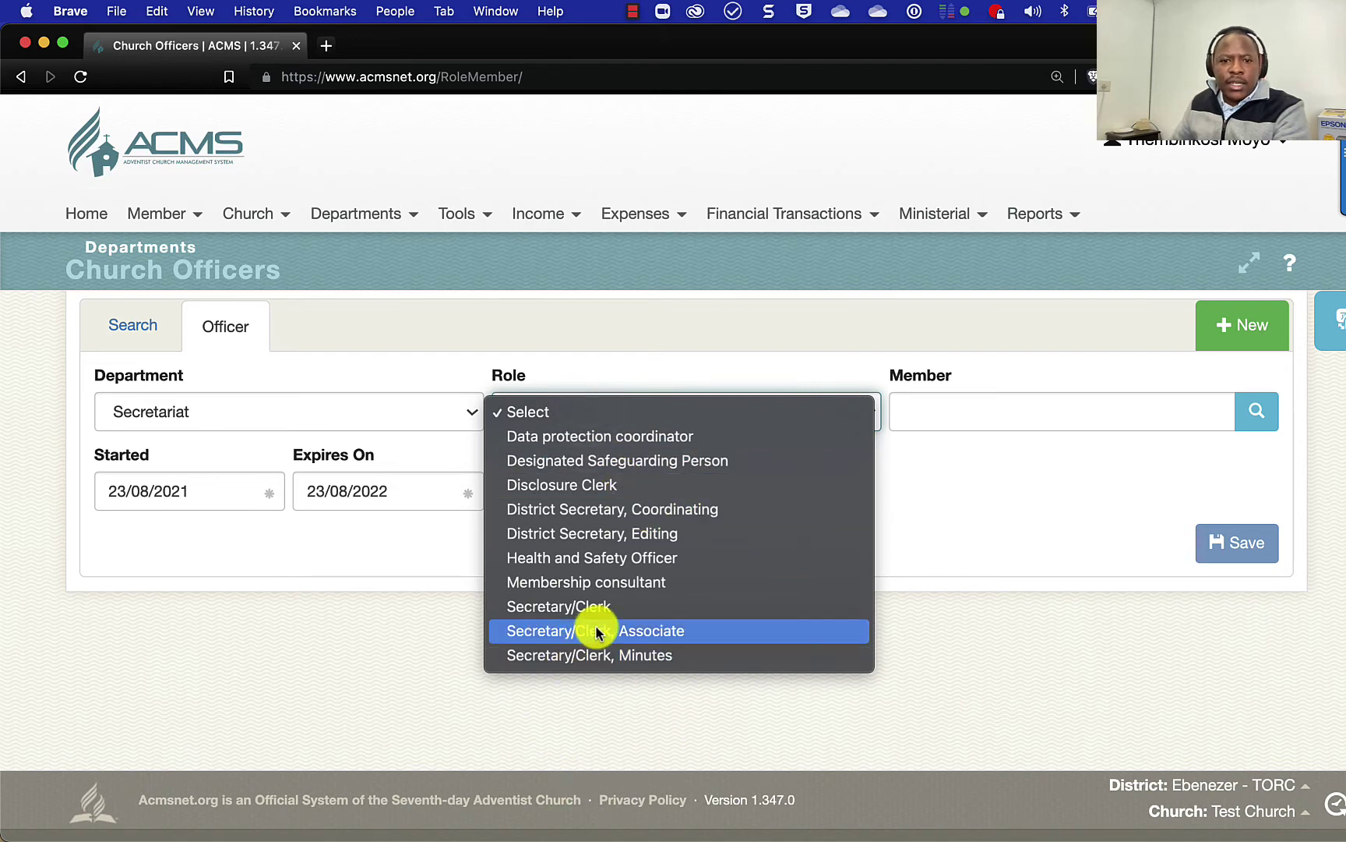
{"action": "left_click", "coordinate": [539, 638]}
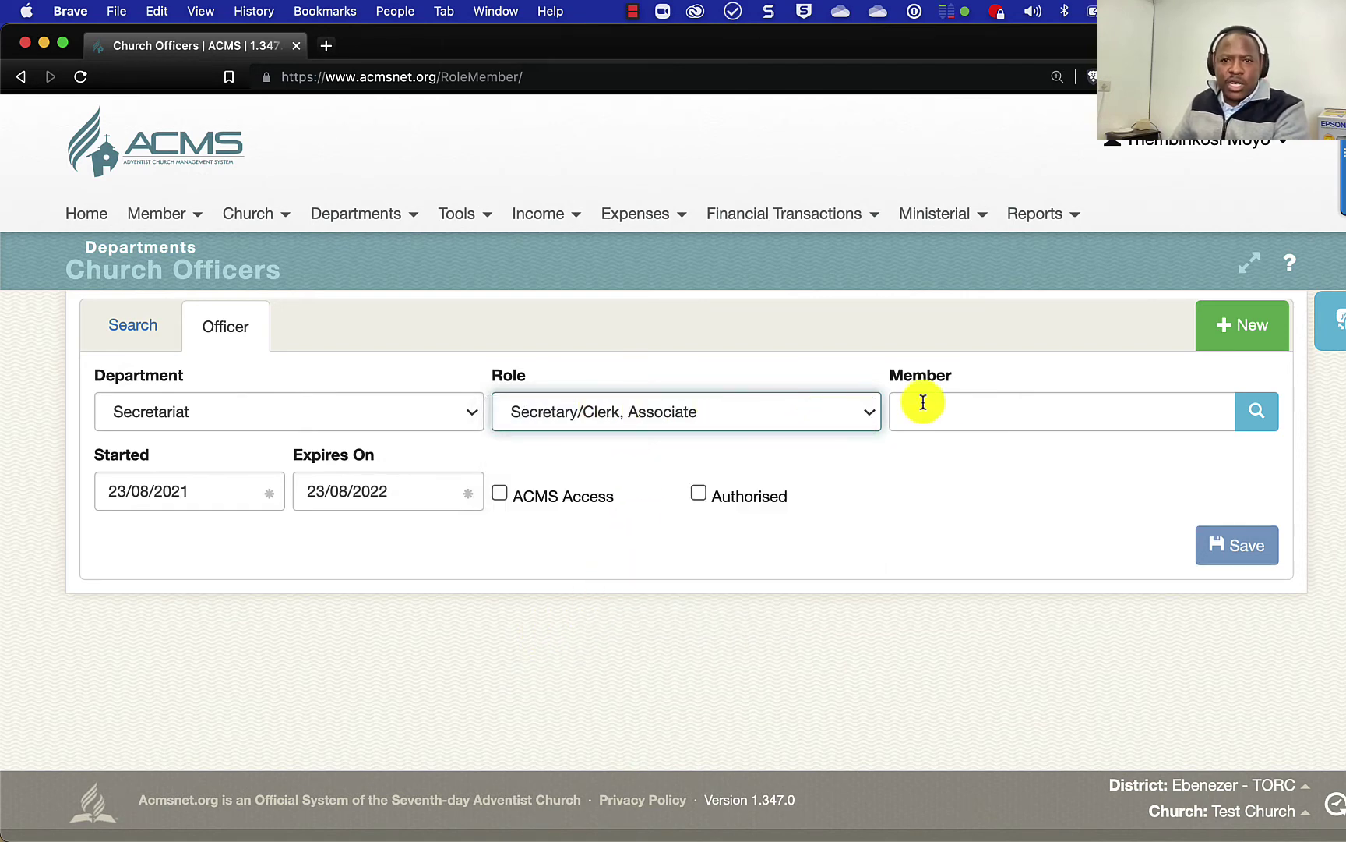
- Tick ACMS Access and Authorised, then look up the member by the copied code
{"action": "left_click", "coordinate": [979, 410]}
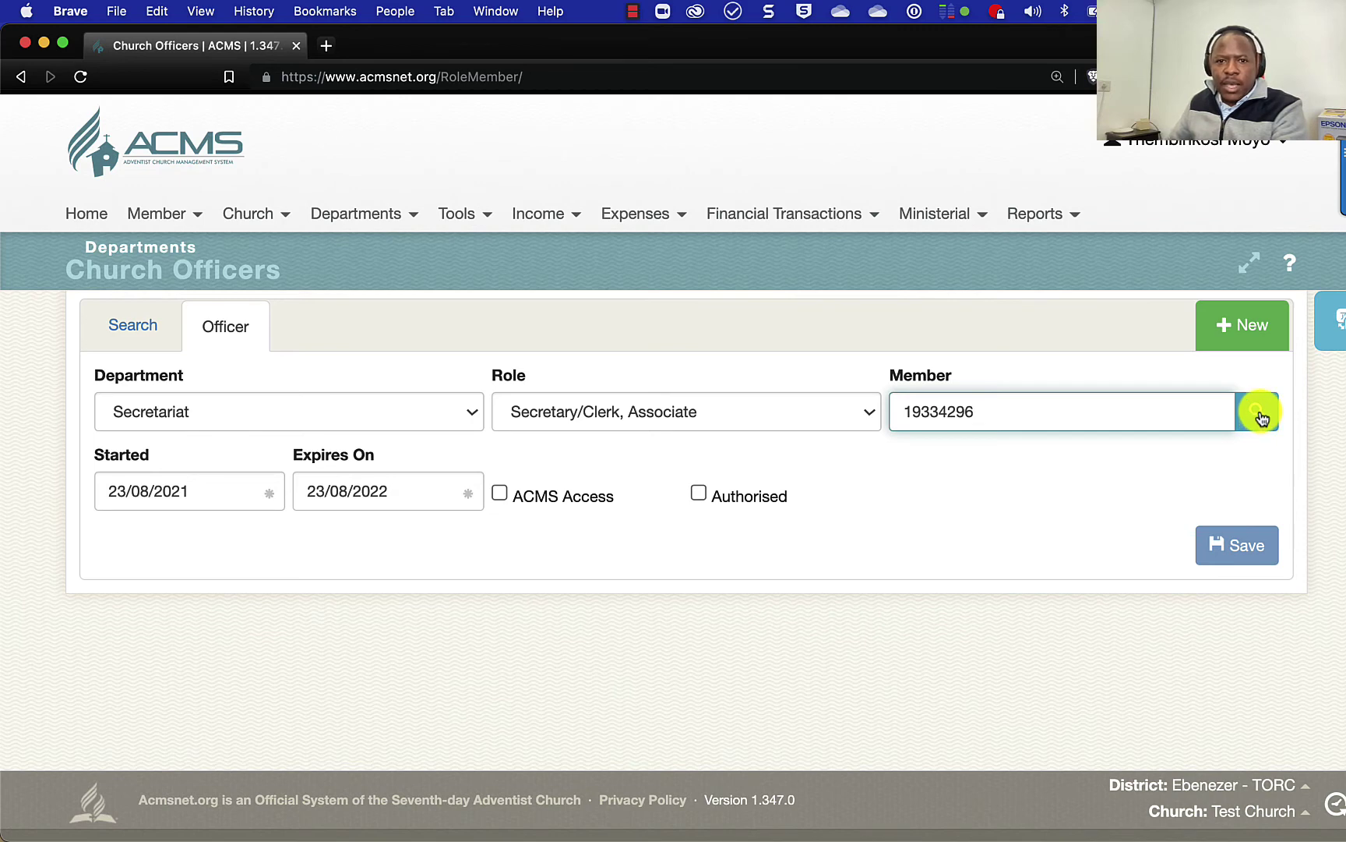
{"action": "left_click", "coordinate": [532, 503]}
{"action": "left_click", "coordinate": [700, 495]}
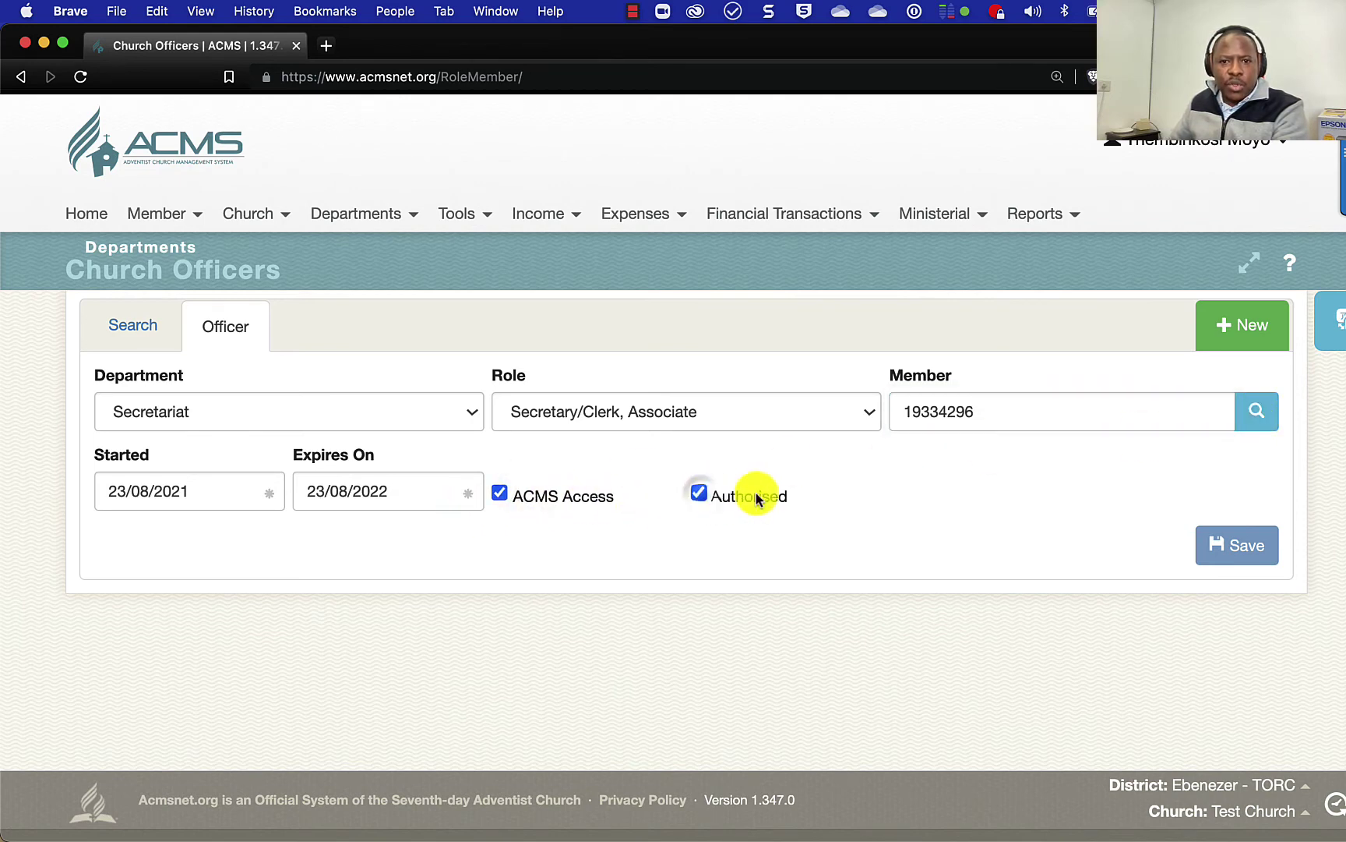
{"action": "left_click", "coordinate": [1261, 418]}
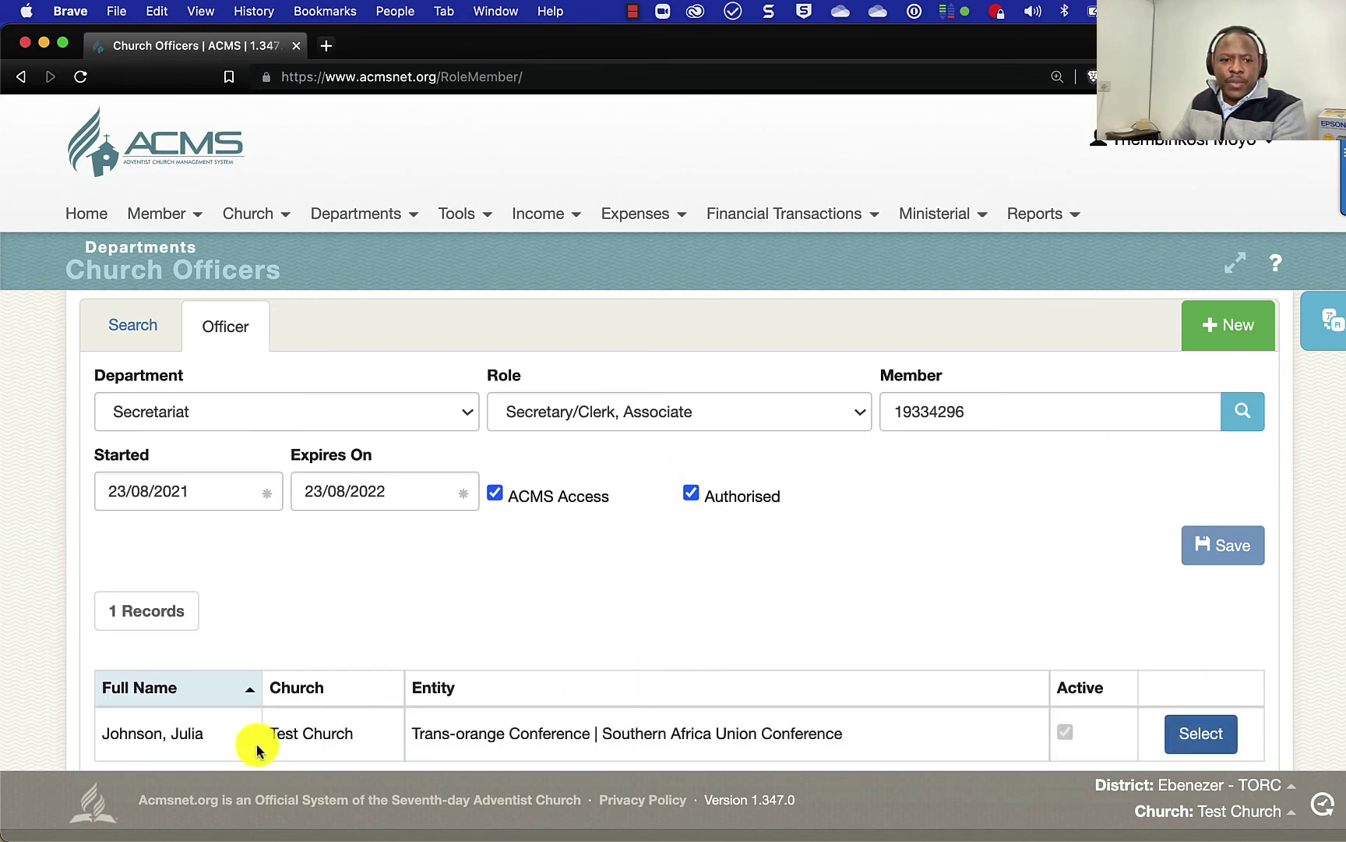
- Pick the found member from the lookup results and save the Secretariat associate clerk appointment
{"action": "scroll", "coordinate": [218, 736], "scroll_direction": "down", "scroll_amount": 1}
{"action": "scroll", "coordinate": [218, 736], "scroll_direction": "down", "scroll_amount": 1}
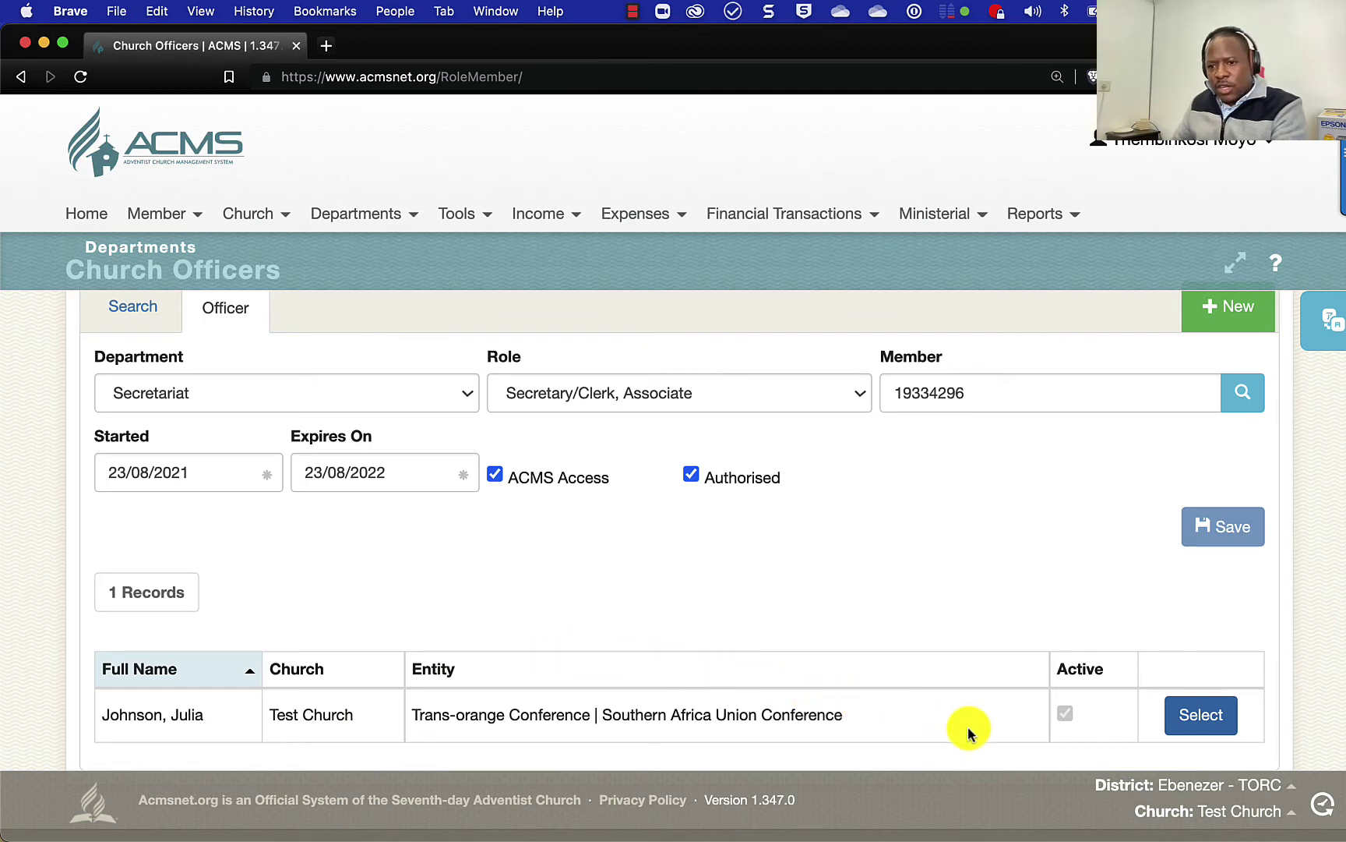
{"action": "scroll", "coordinate": [1046, 748], "scroll_direction": "down", "scroll_amount": 2}
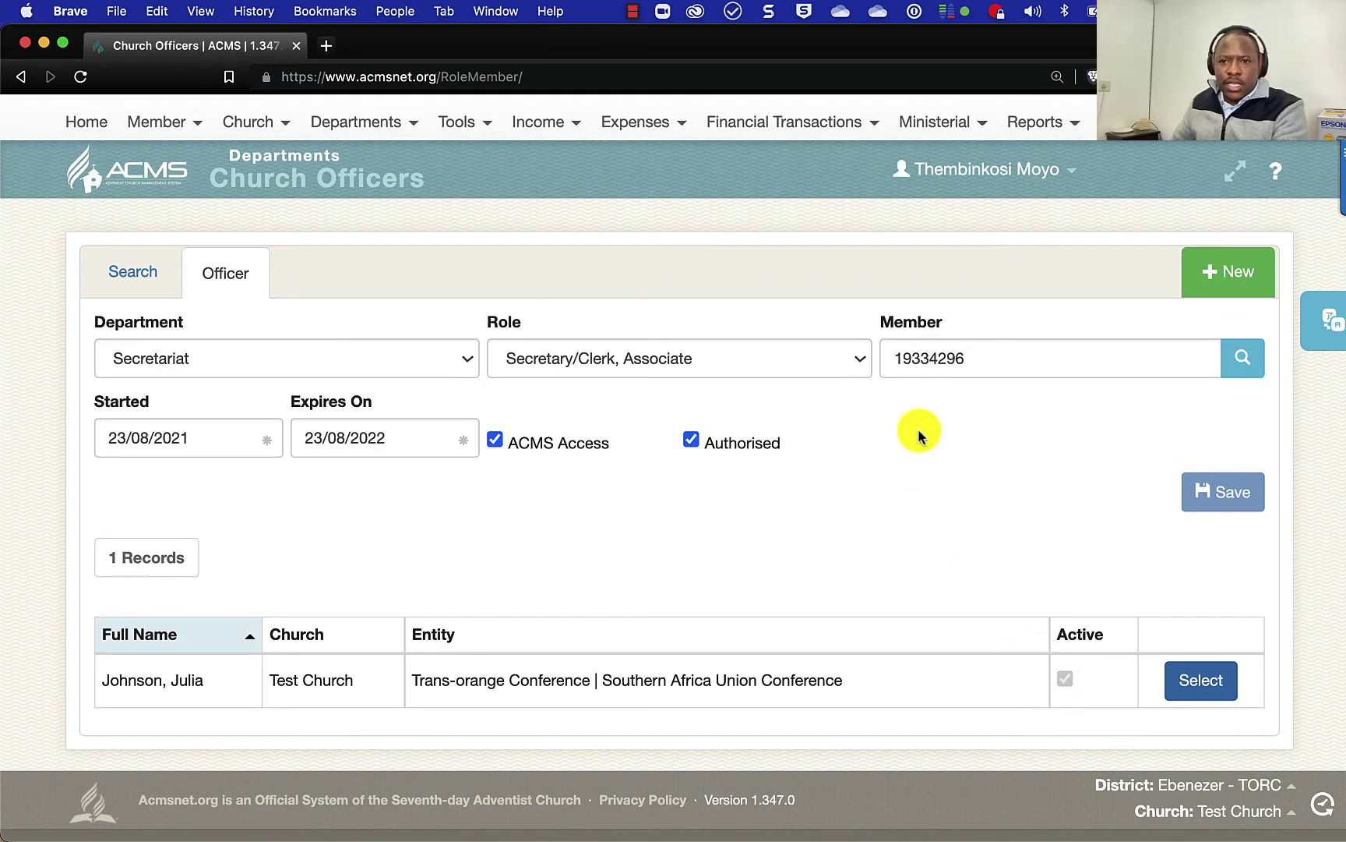
{"action": "left_click", "coordinate": [1205, 694]}
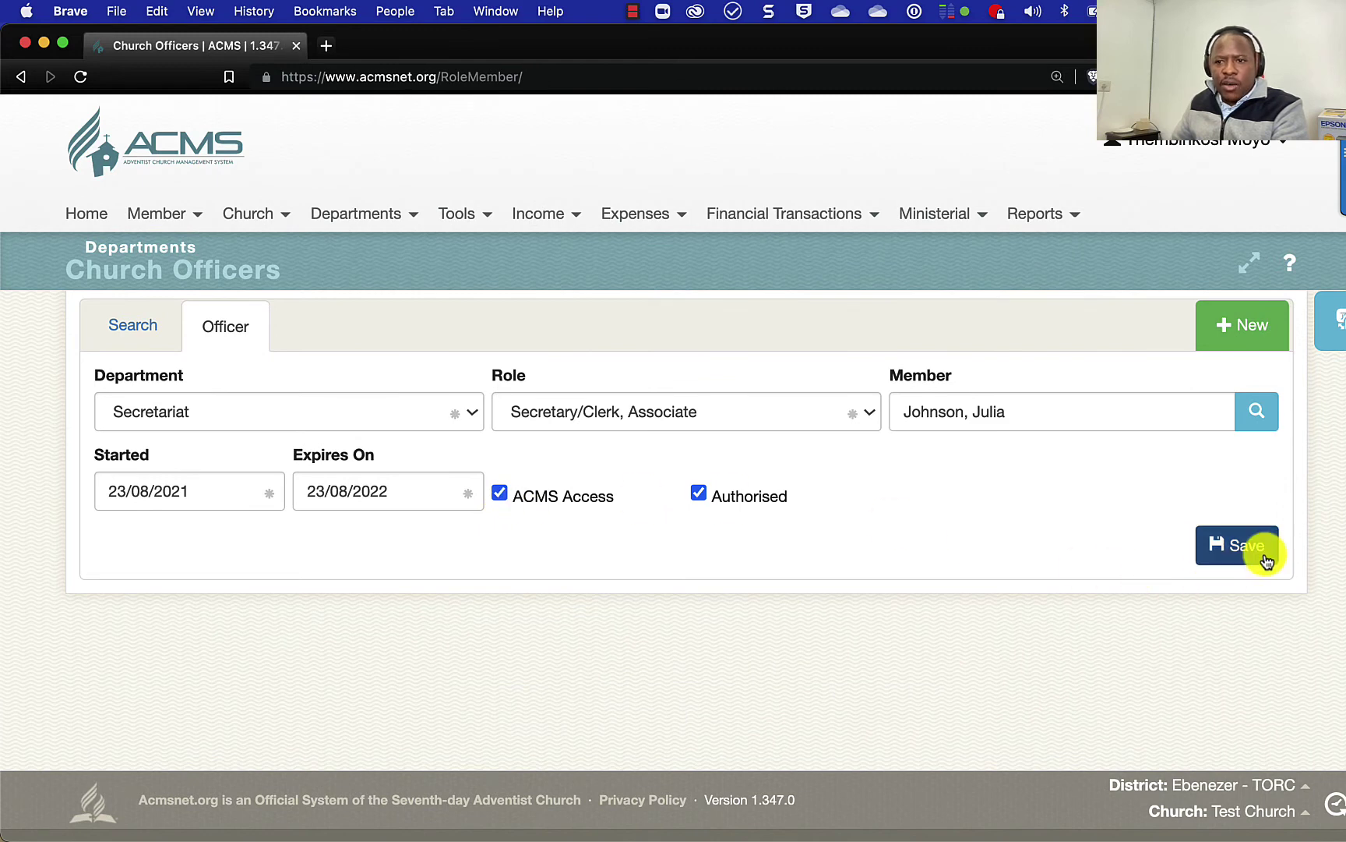
{"action": "left_click", "coordinate": [1237, 544]}
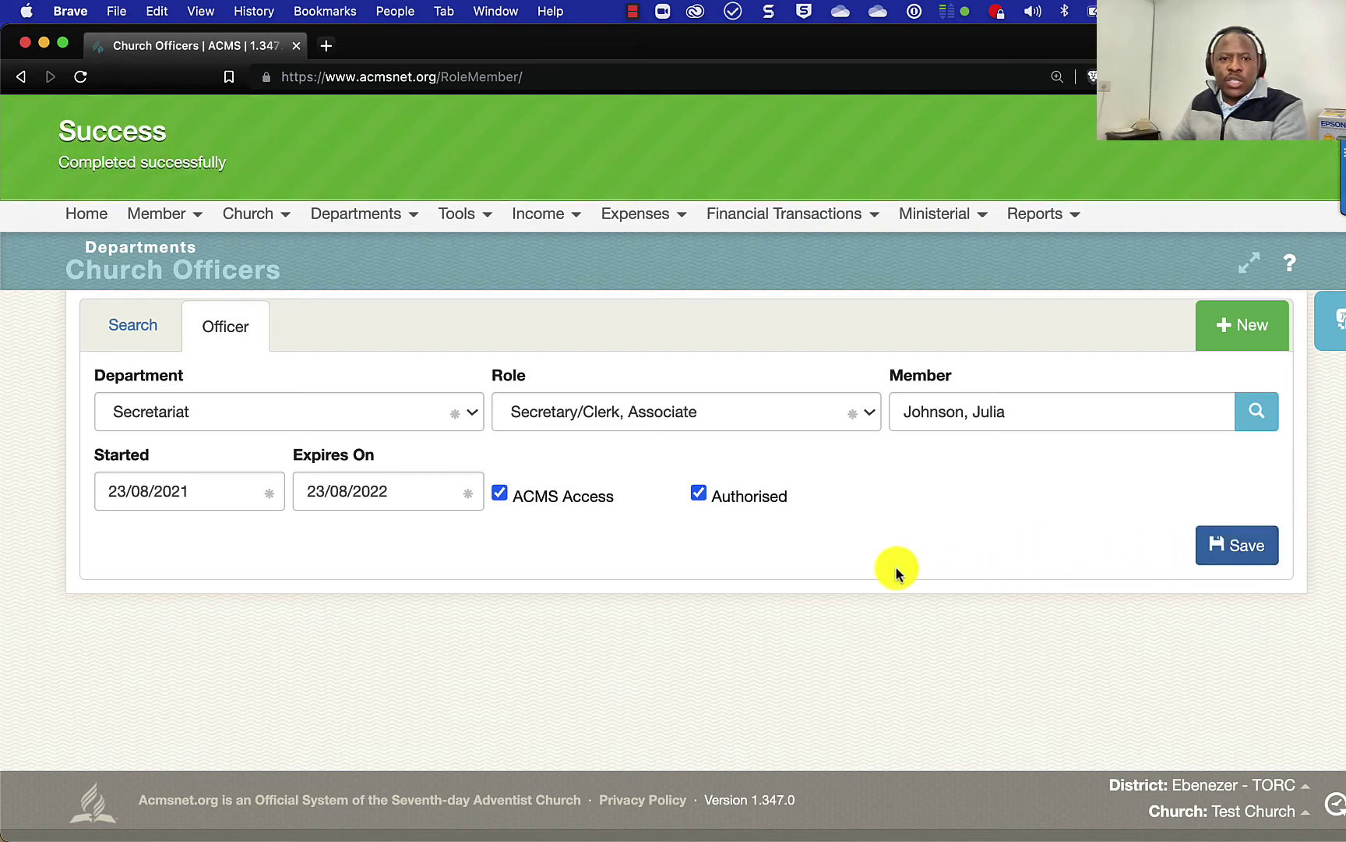
- Search church officers and check that the new Secretary/Clerk, Associate appears among 3 authorized records
{"action": "left_click", "coordinate": [129, 326]}
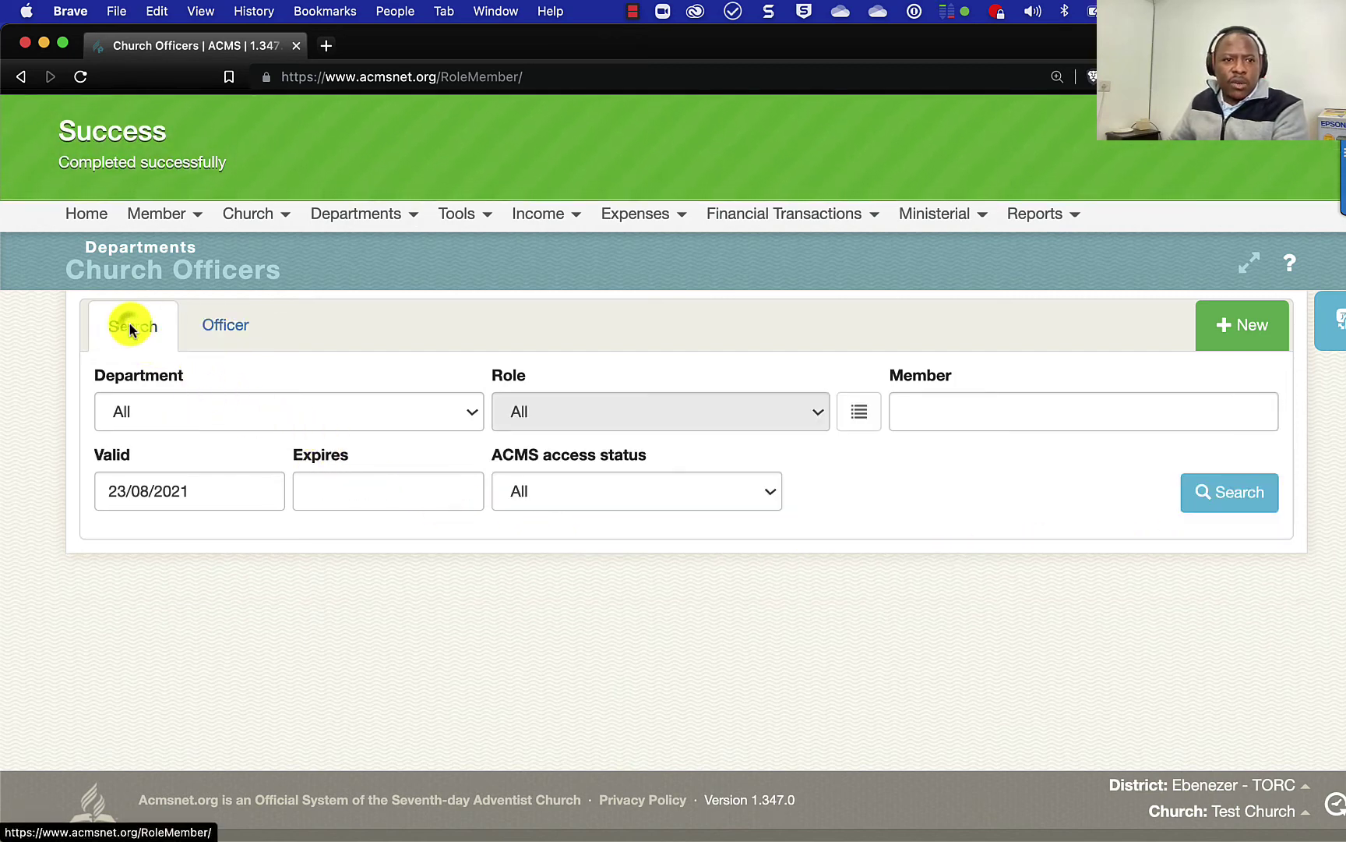
{"action": "left_click", "coordinate": [1212, 496]}
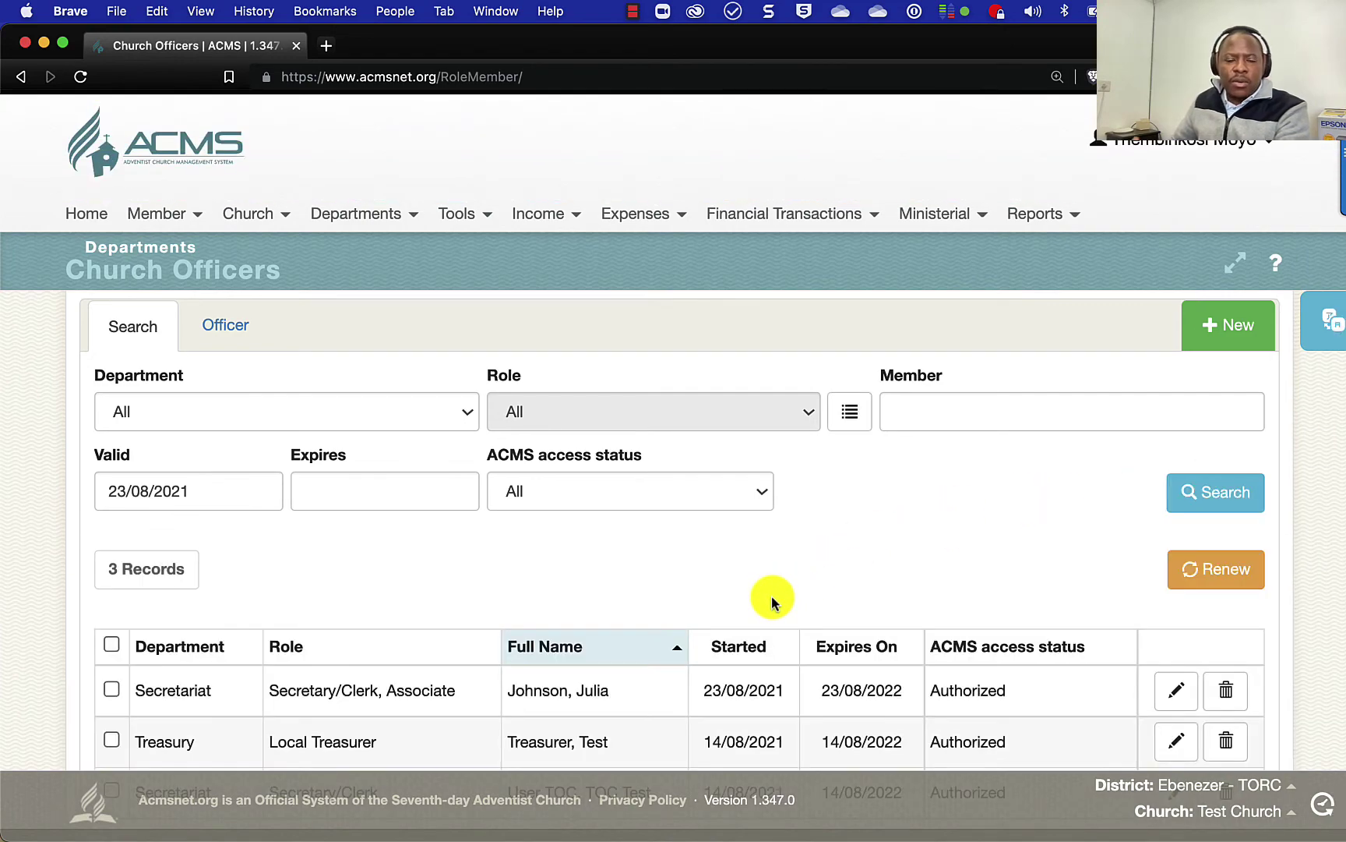
{"action": "scroll", "coordinate": [772, 616], "scroll_direction": "down", "scroll_amount": 3}
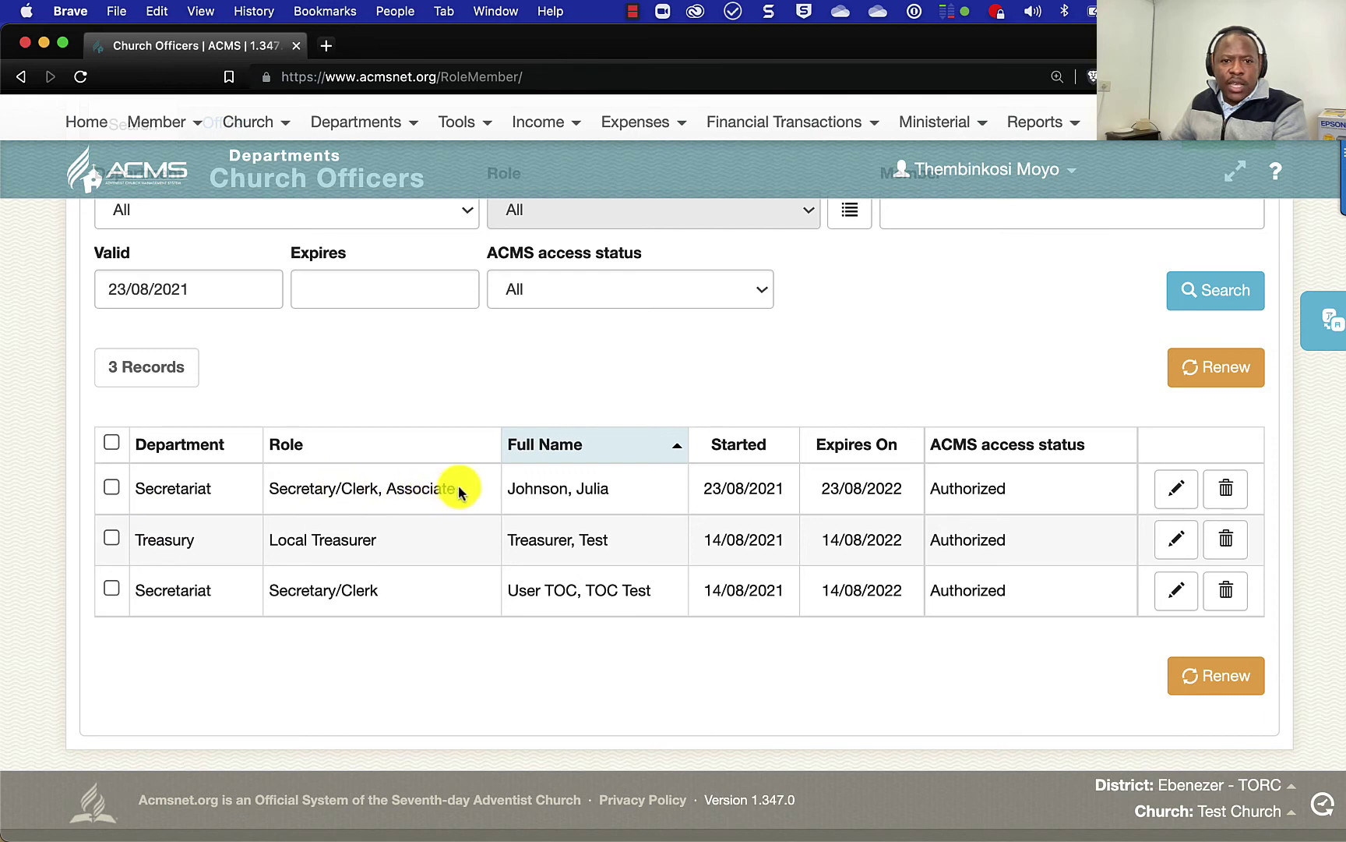
{"action": "left_click_drag", "start_coordinate": [461, 489], "coordinate": [265, 485]}
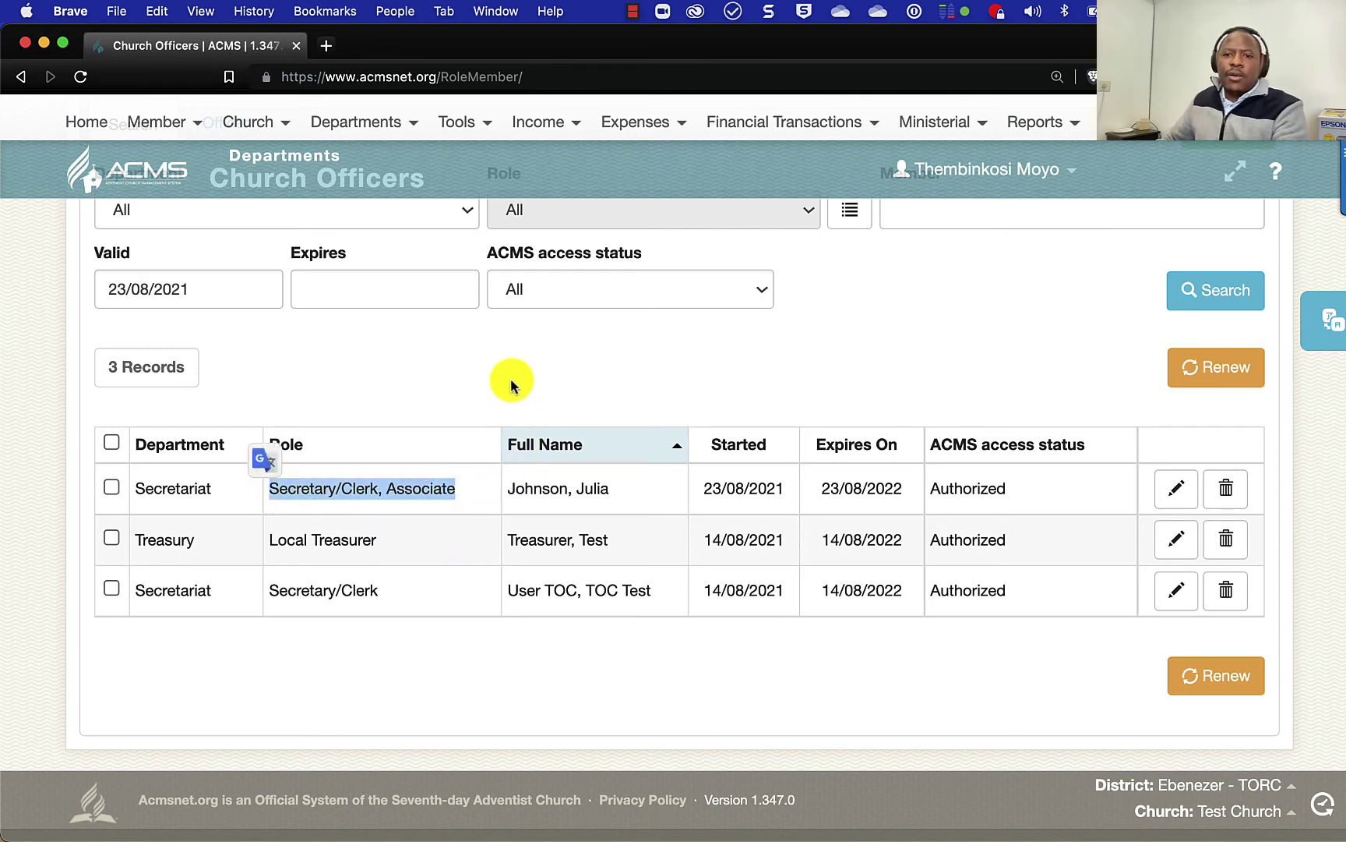
{"action": "scroll", "coordinate": [510, 378], "scroll_direction": "up", "scroll_amount": 1}
{"action": "scroll", "coordinate": [511, 378], "scroll_direction": "up", "scroll_amount": 5}
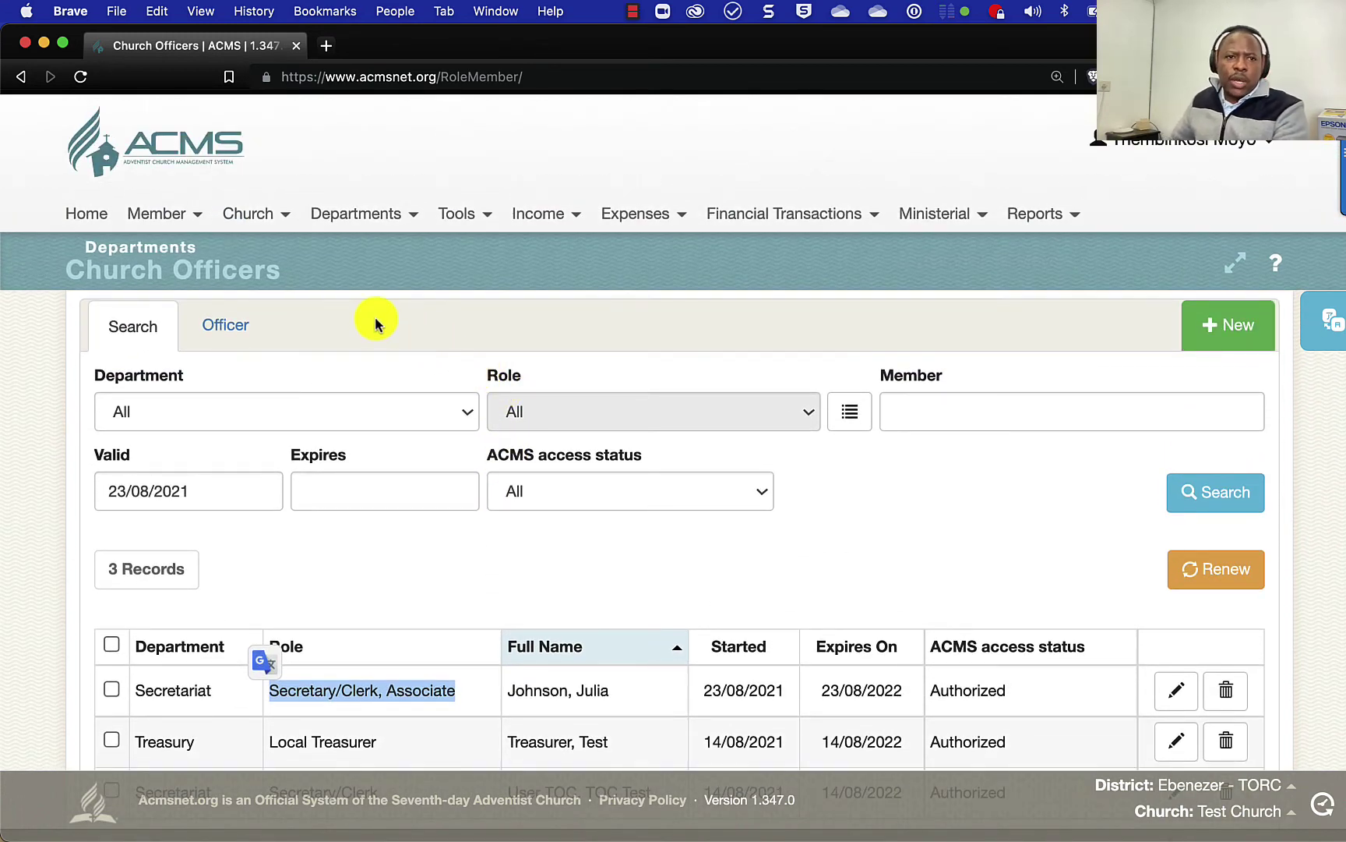
- List the church's members on the Member Search/New page
{"action": "left_click", "coordinate": [154, 220]}
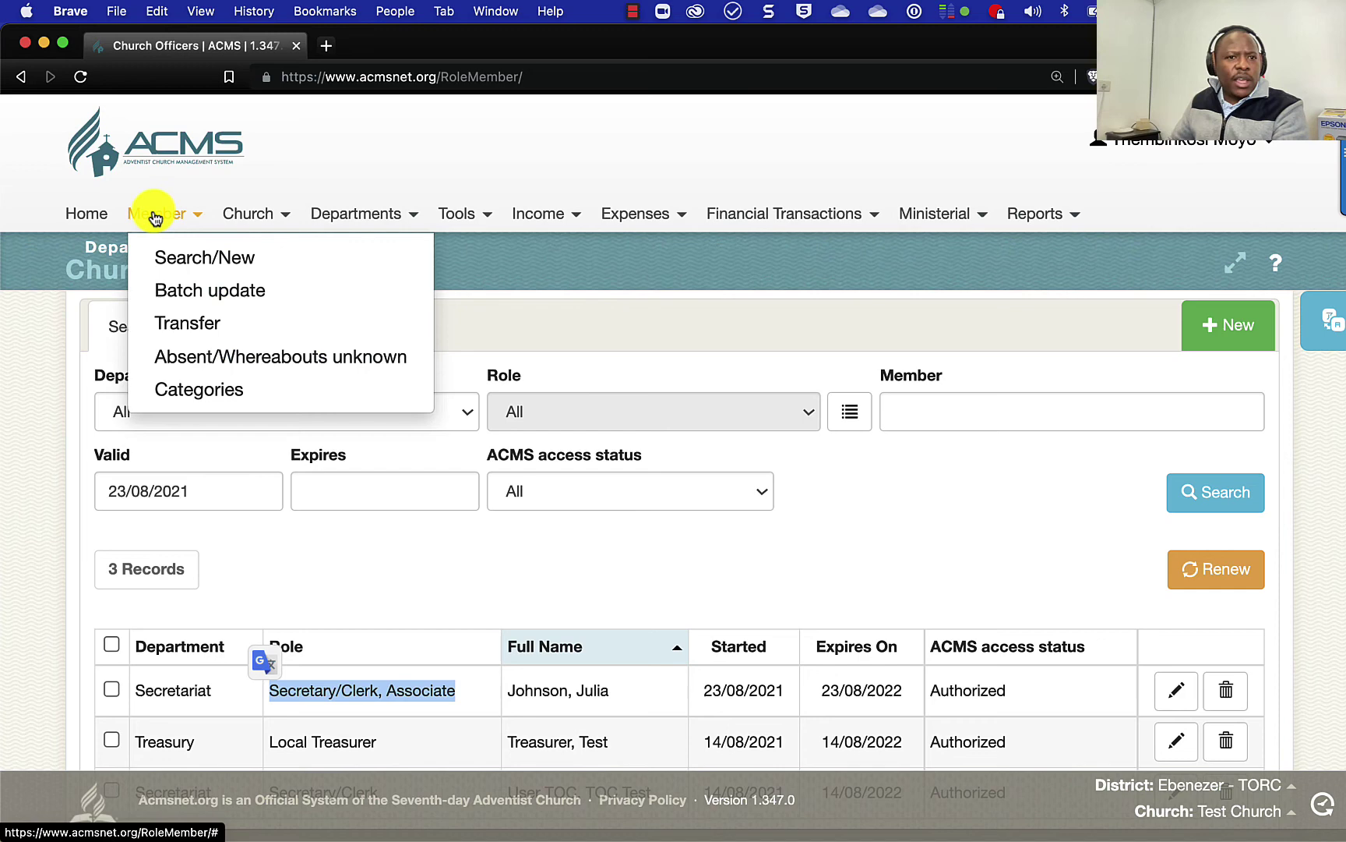
{"action": "left_click", "coordinate": [181, 250]}
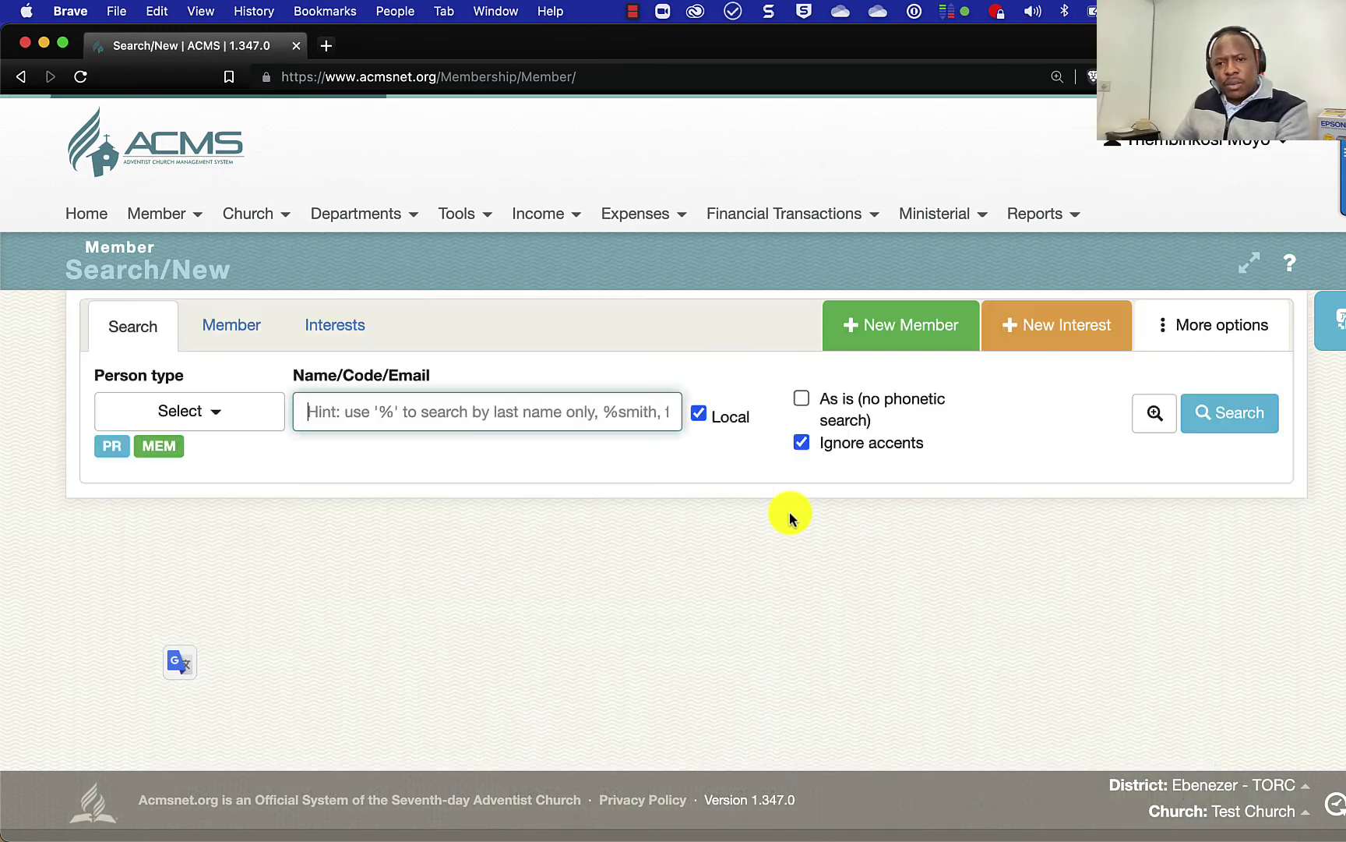
{"action": "left_click", "coordinate": [1228, 418]}
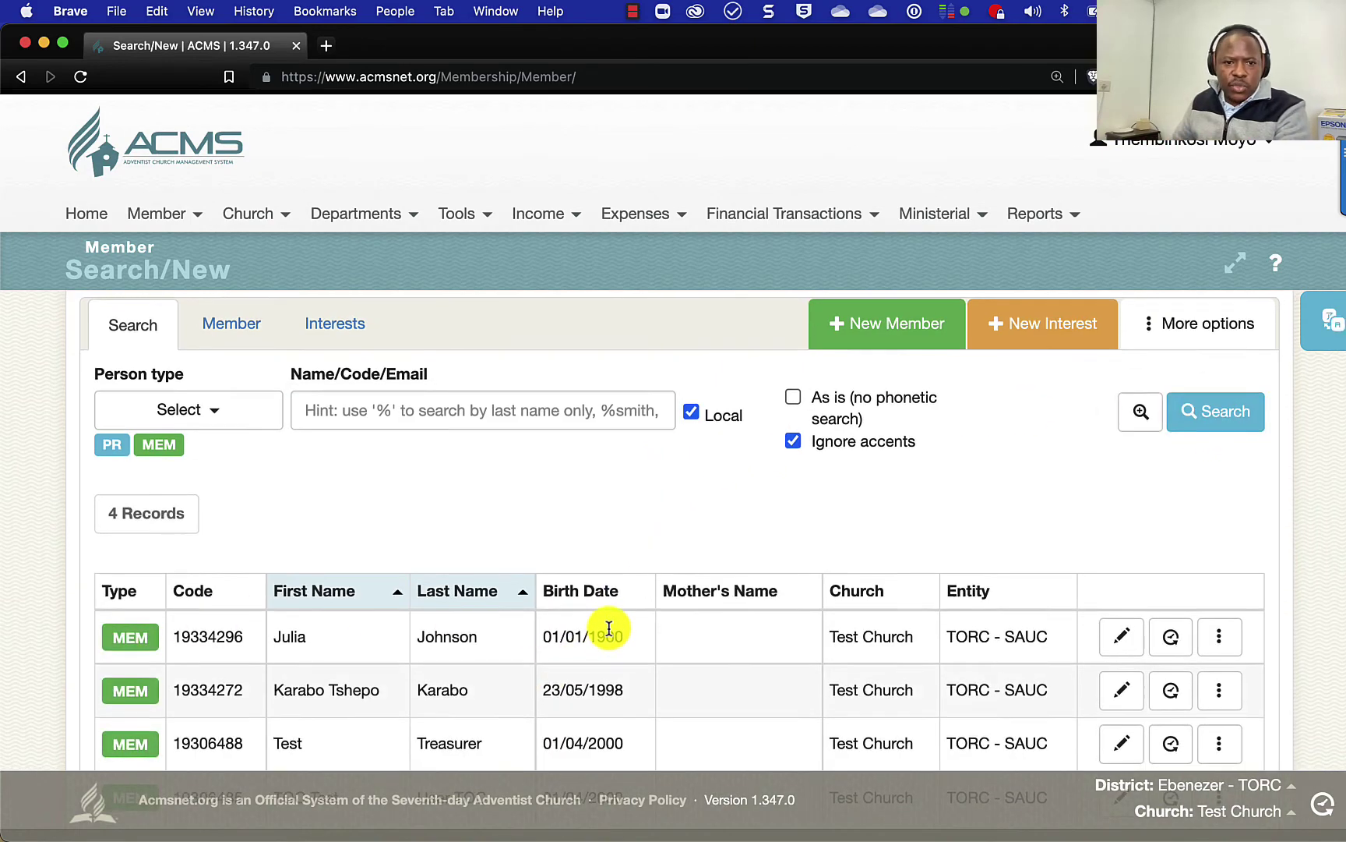
{"action": "scroll", "coordinate": [639, 616], "scroll_direction": "down", "scroll_amount": 3}
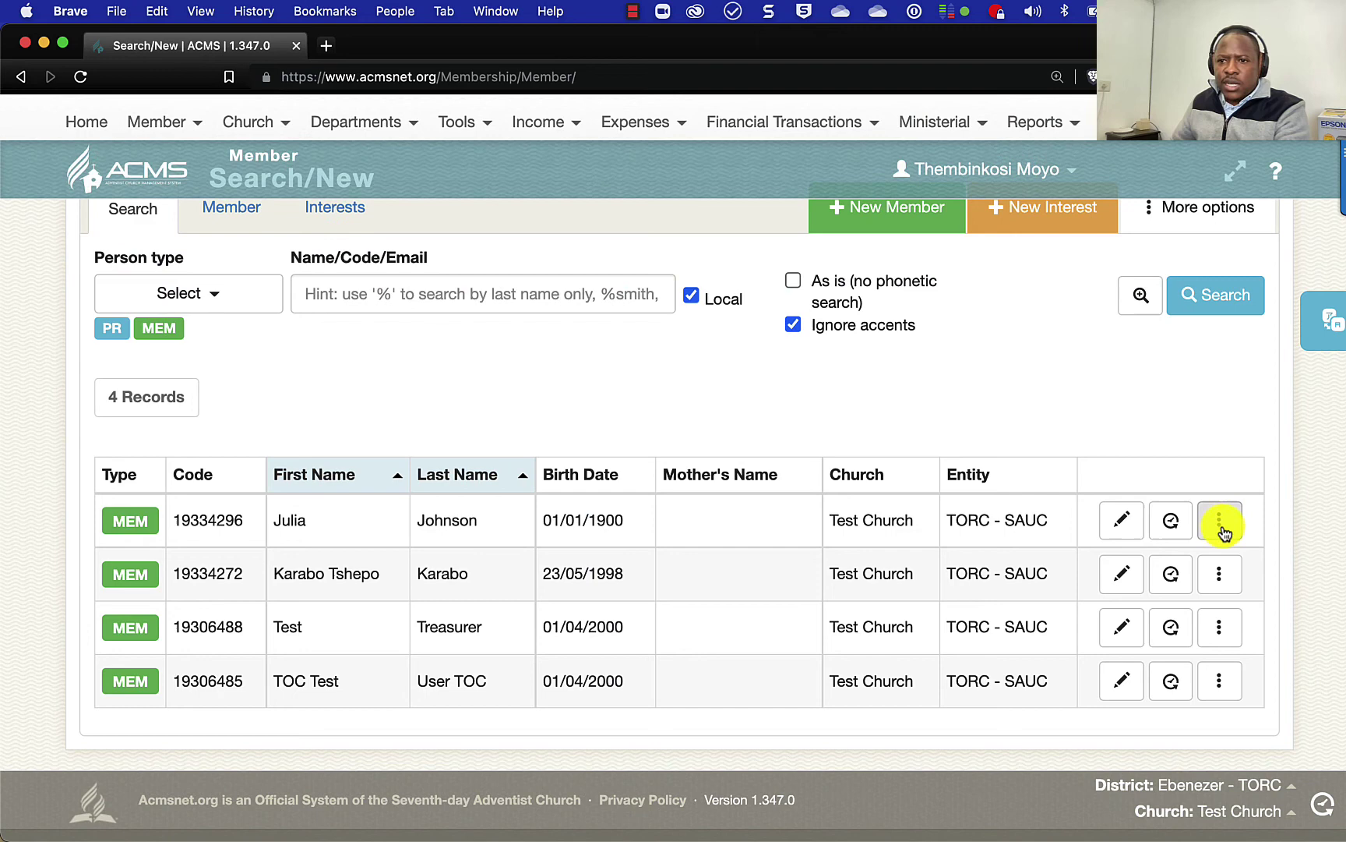
- Send the first listed member an ACMS user invitation and confirm it
{"action": "left_click", "coordinate": [1223, 524]}
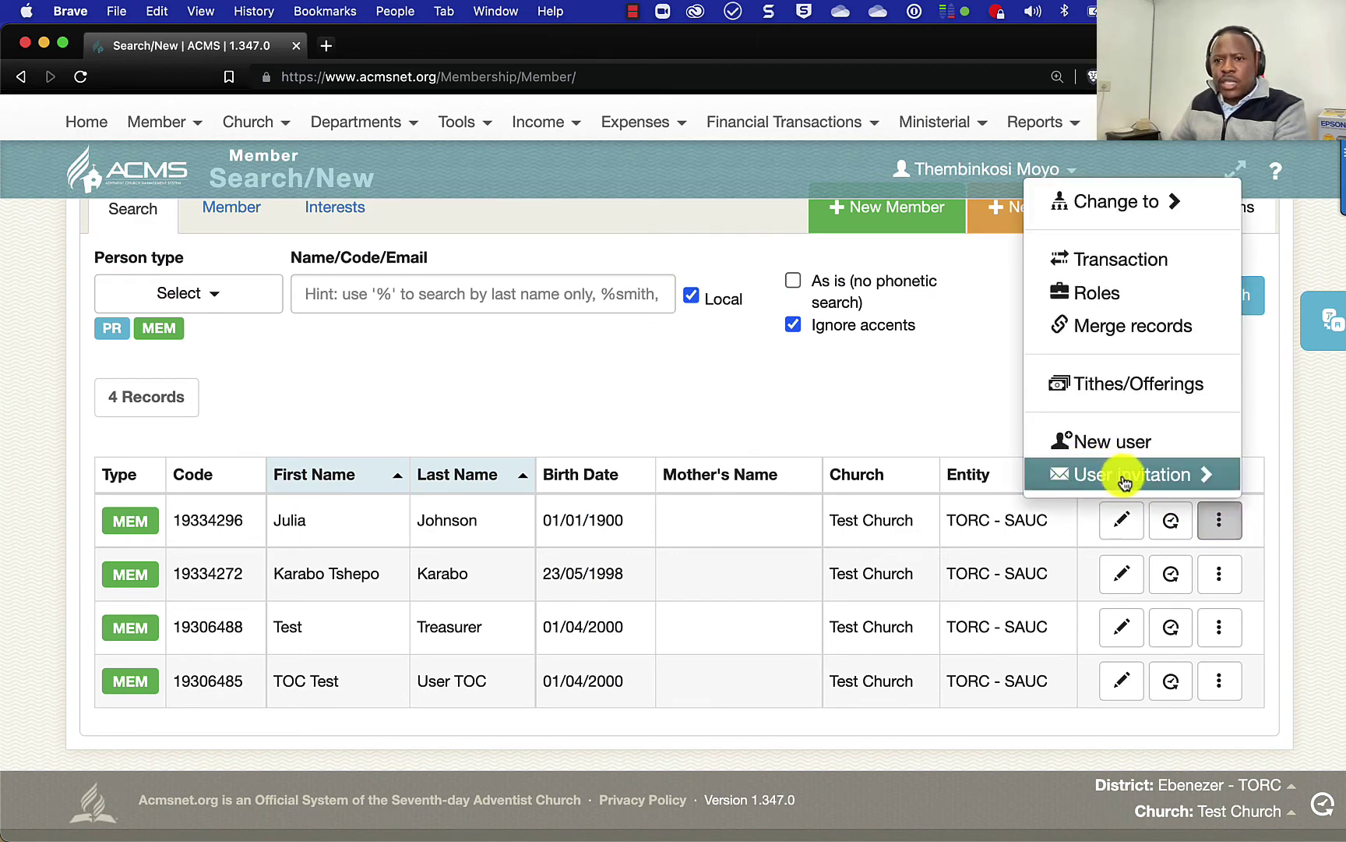
{"action": "left_click", "coordinate": [1173, 477]}
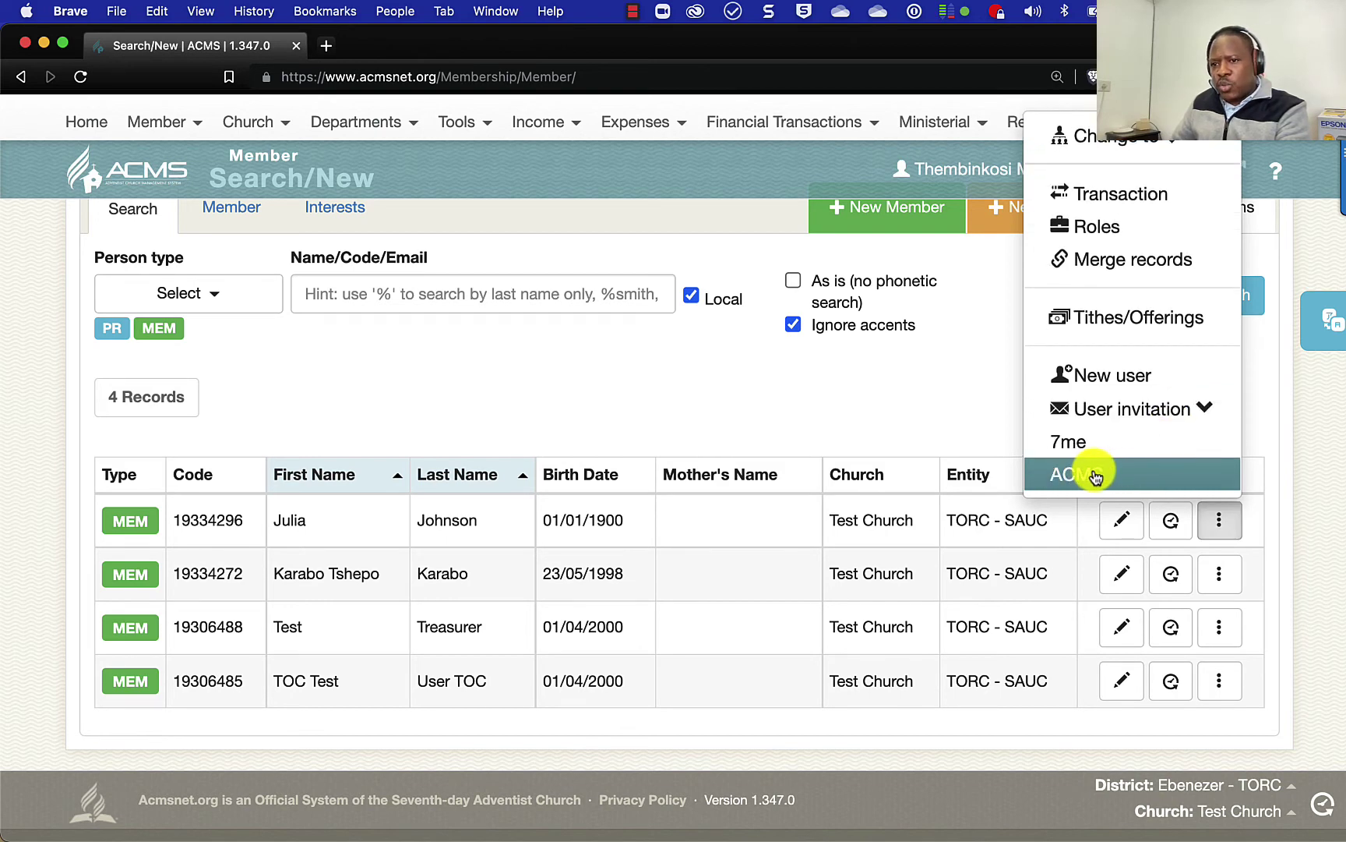
{"action": "left_click", "coordinate": [1095, 474]}
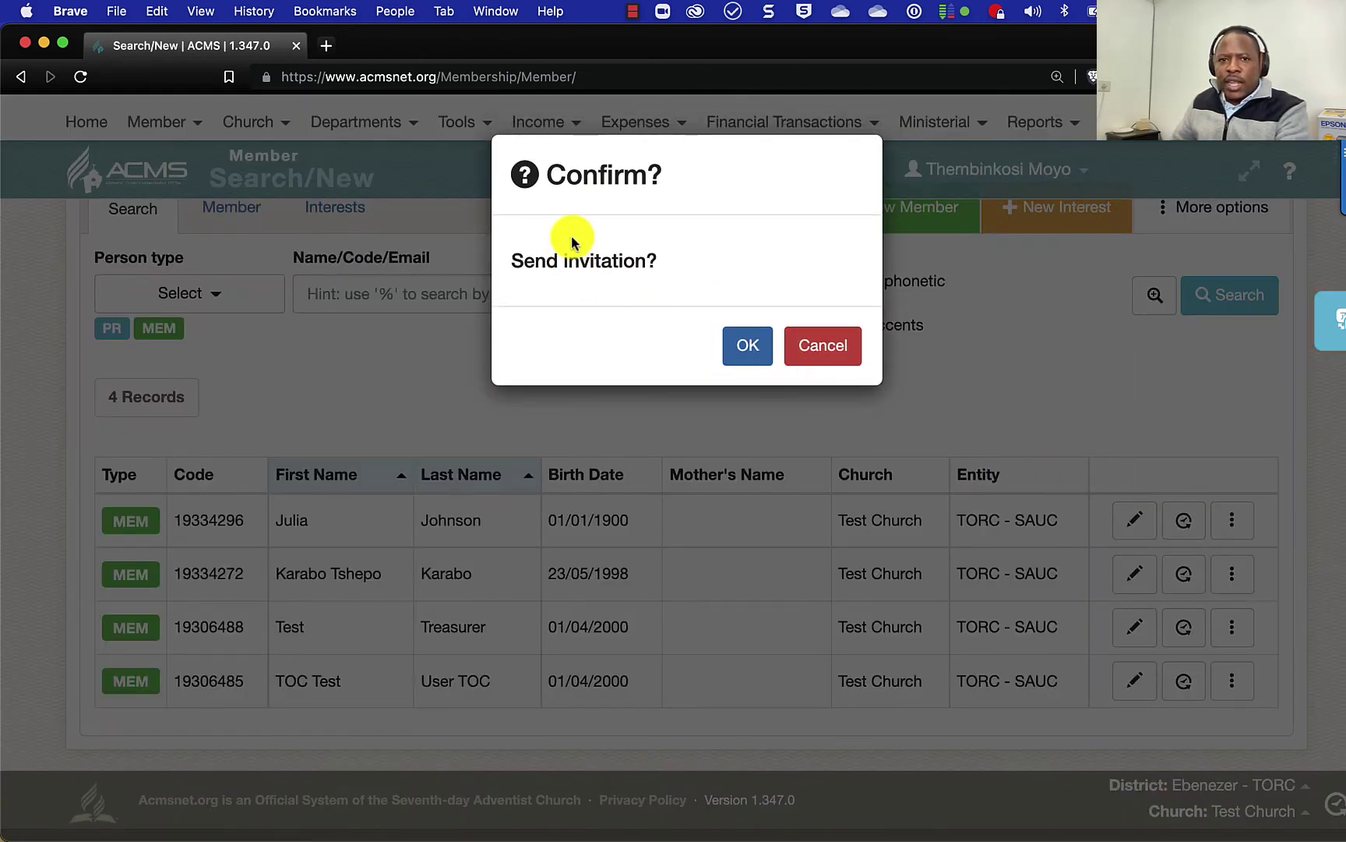
{"action": "left_click", "coordinate": [744, 343]}
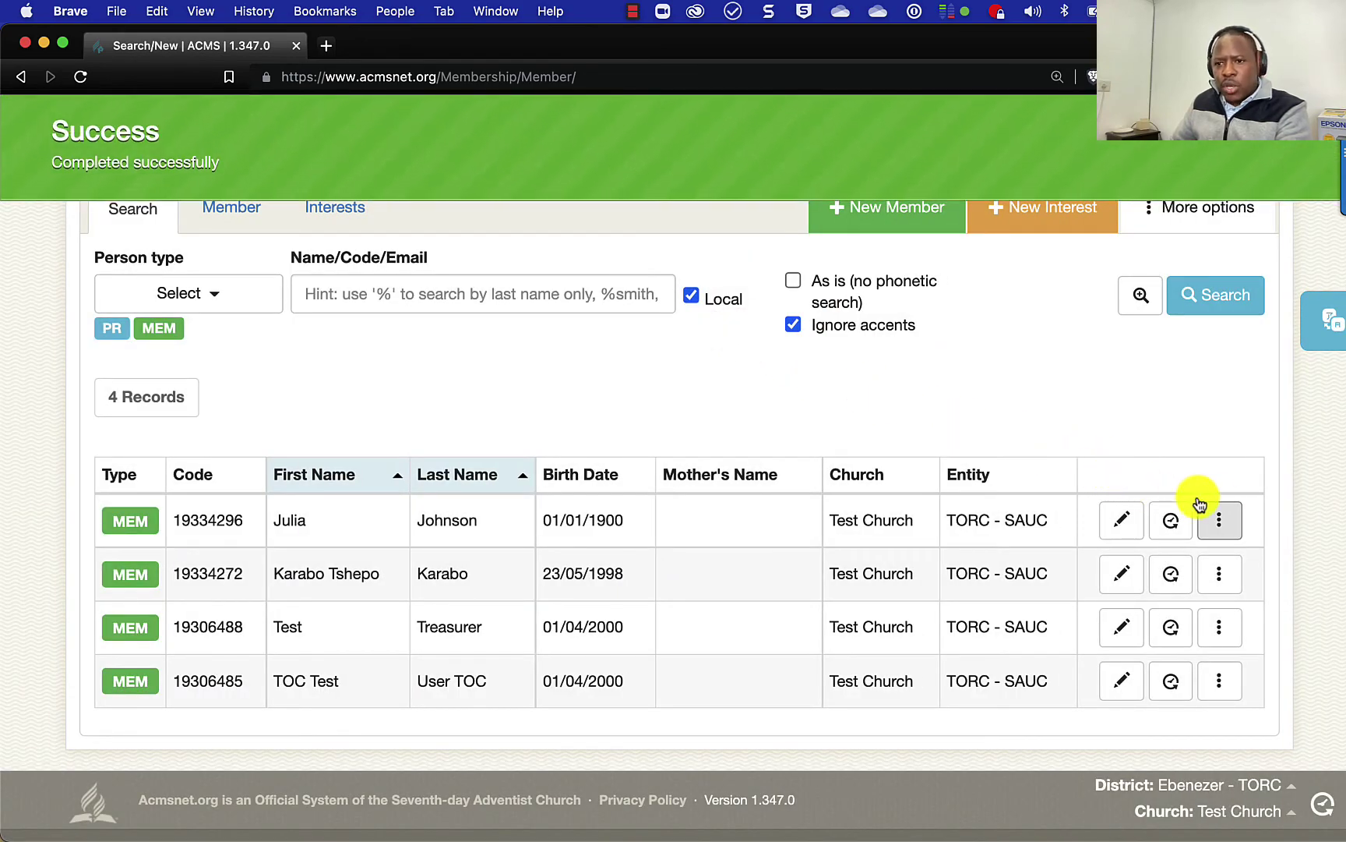
- Create the member's user login with a temporary password, required password change, and English (GB) language
{"action": "left_click", "coordinate": [1218, 523]}
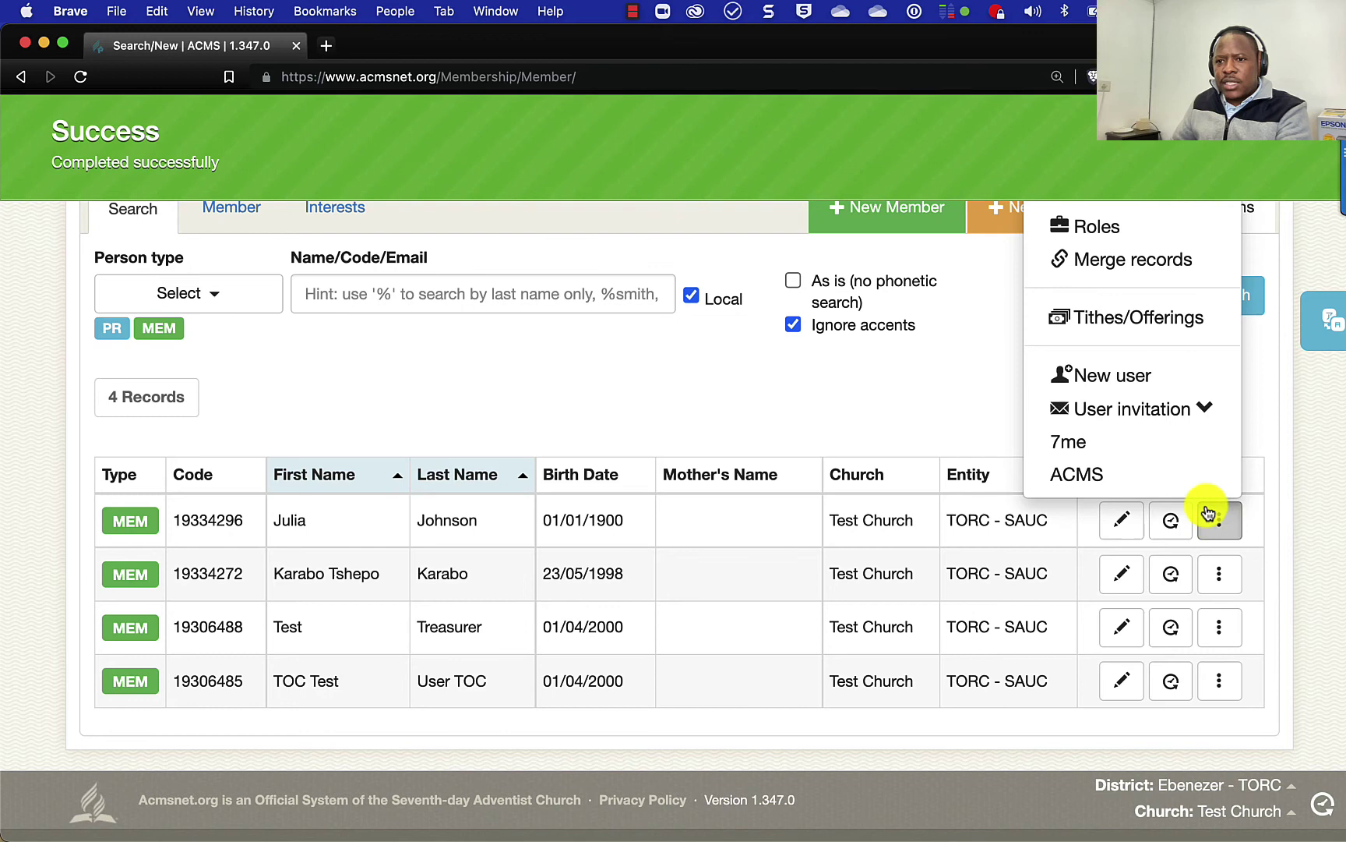
{"action": "left_click", "coordinate": [1117, 378]}
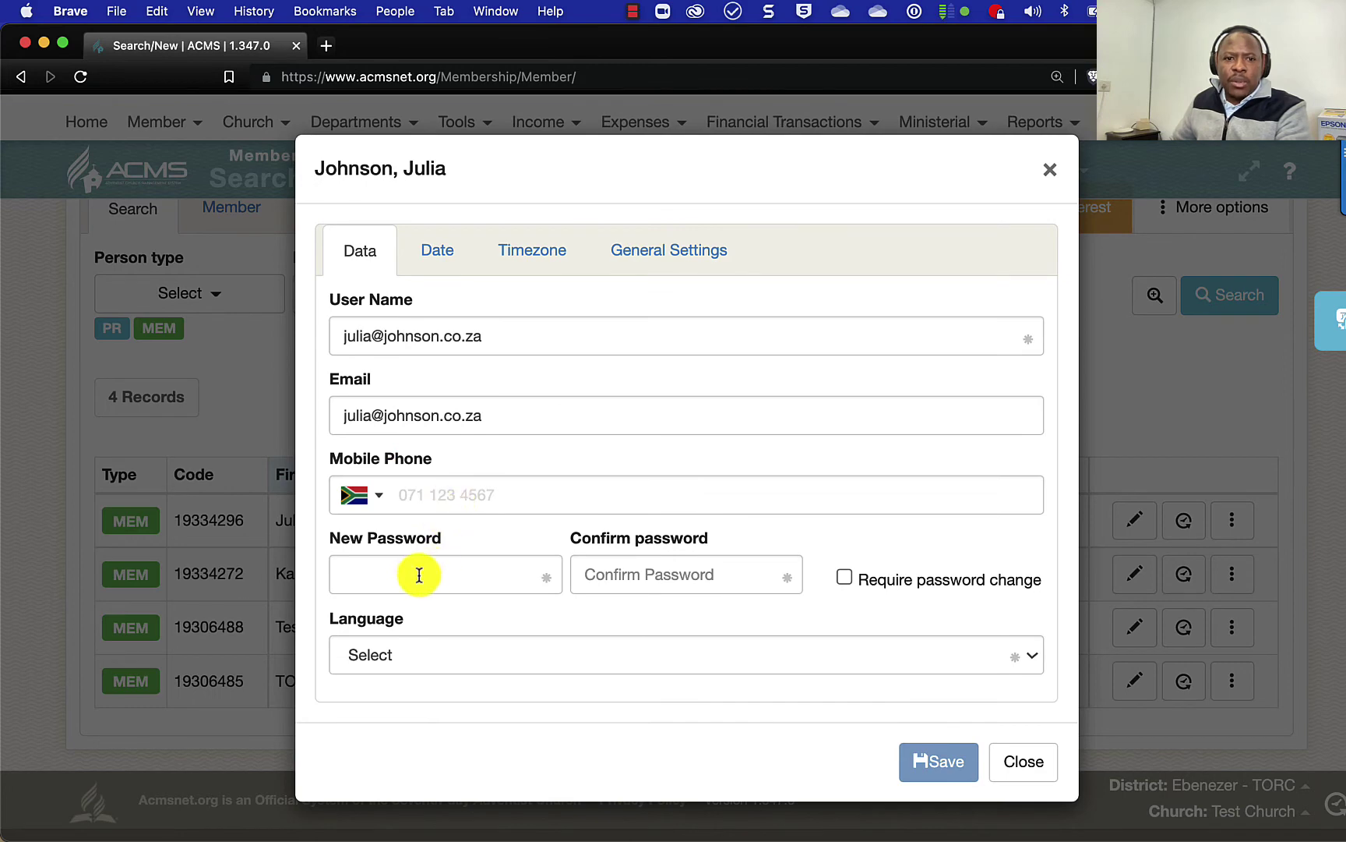
{"action": "left_click", "coordinate": [418, 571]}
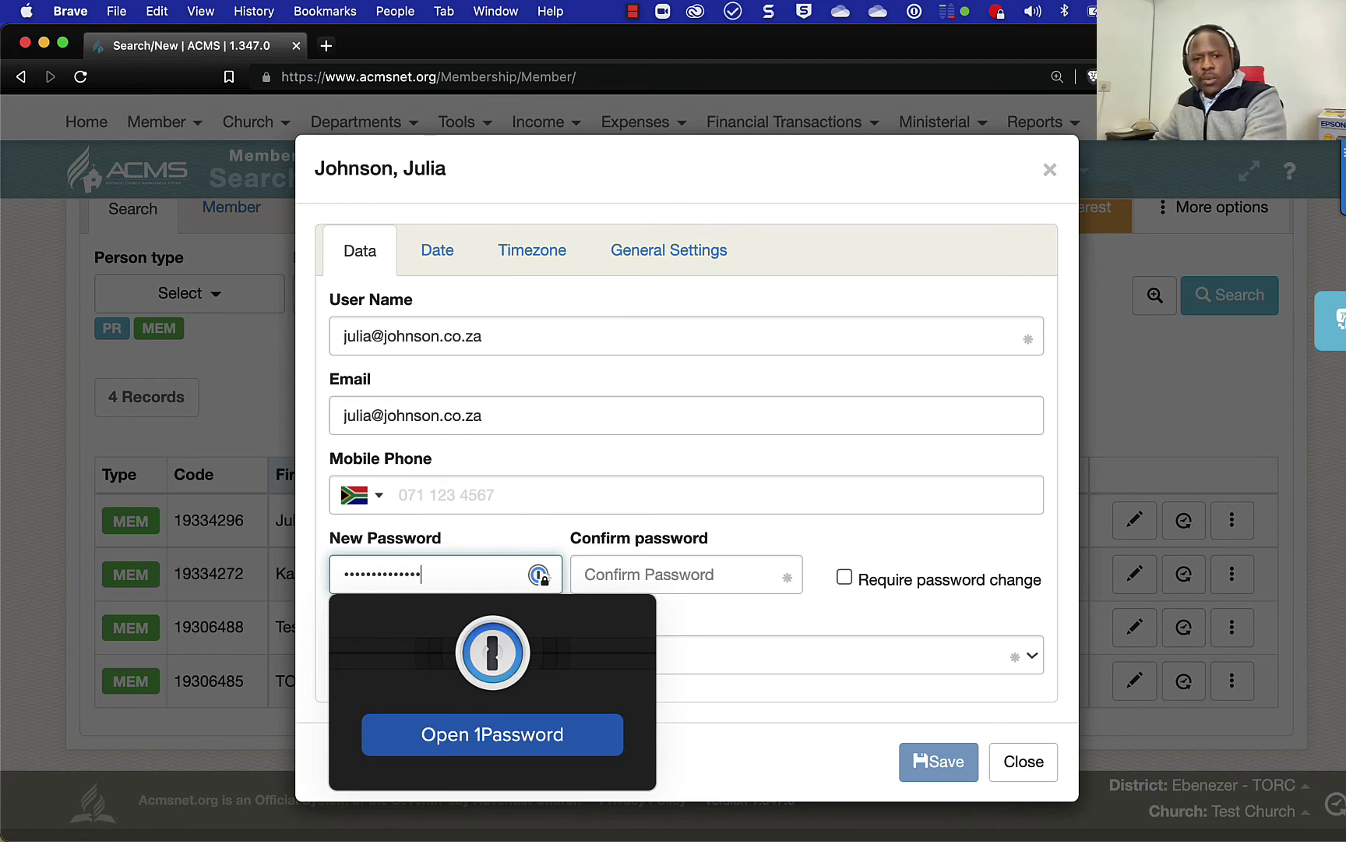
{"action": "key", "text": "Tab"}
{"action": "key", "text": "super+v"}
{"action": "left_click", "coordinate": [845, 577]}
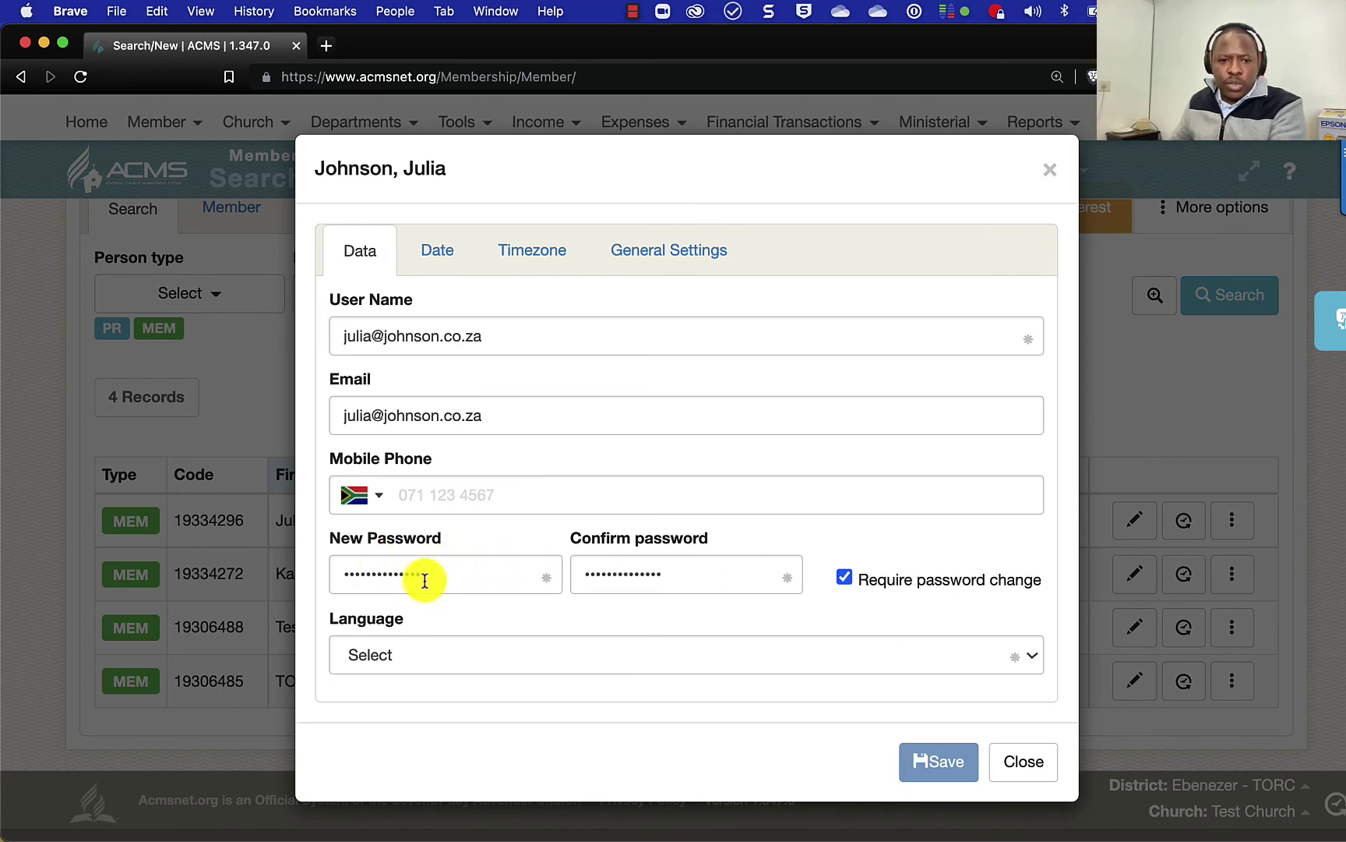
{"action": "left_click", "coordinate": [466, 654]}
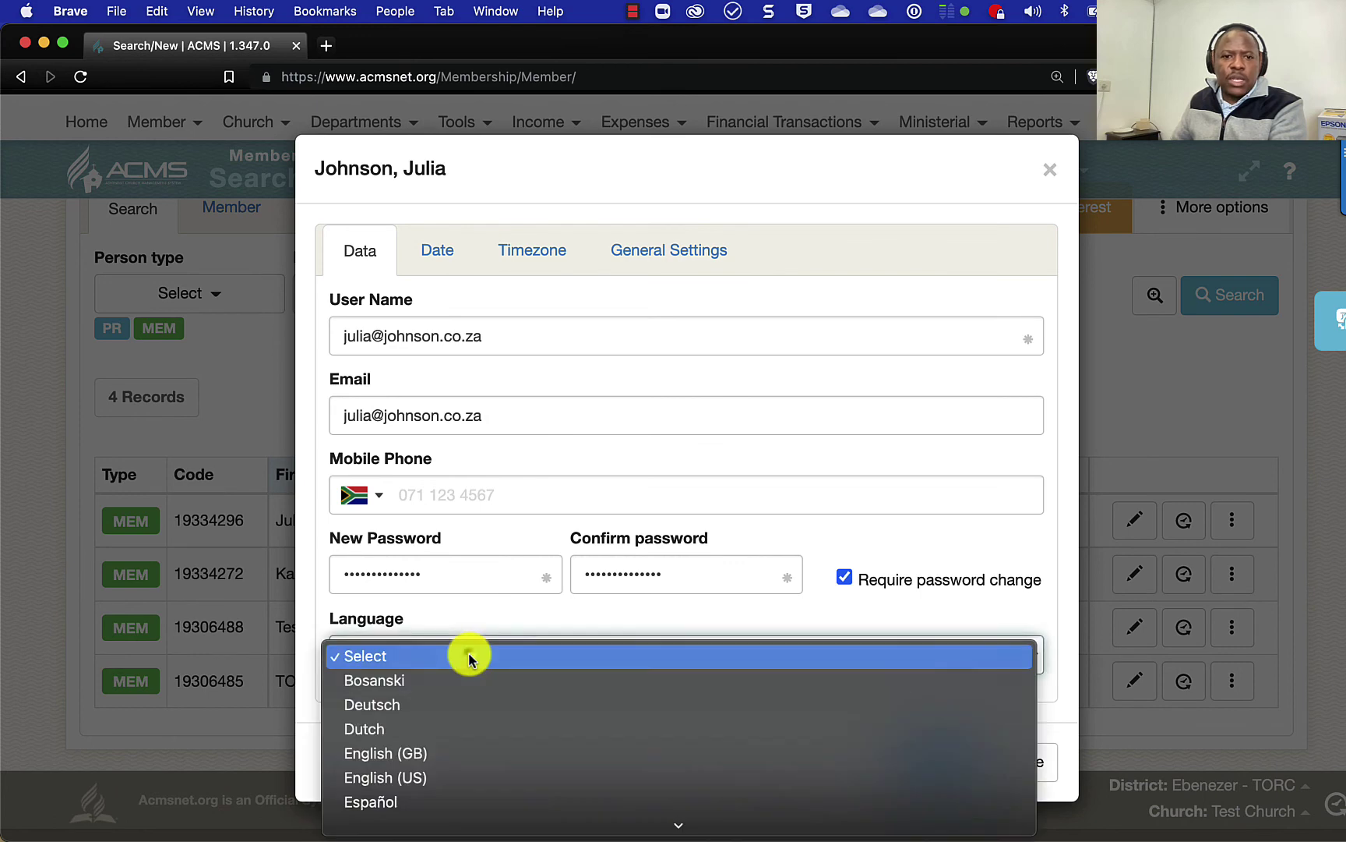
{"action": "left_click", "coordinate": [383, 755]}
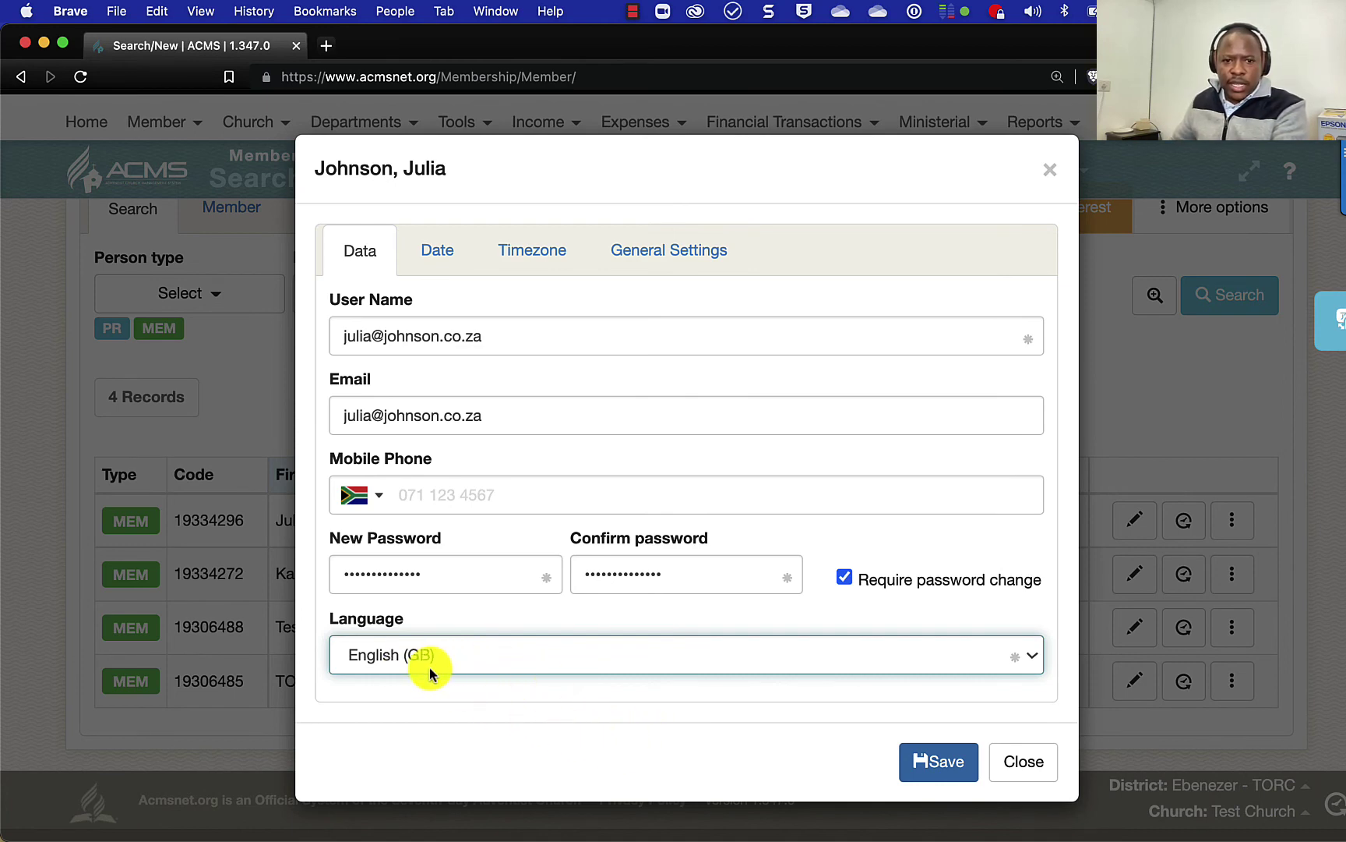
{"action": "left_click", "coordinate": [954, 770]}
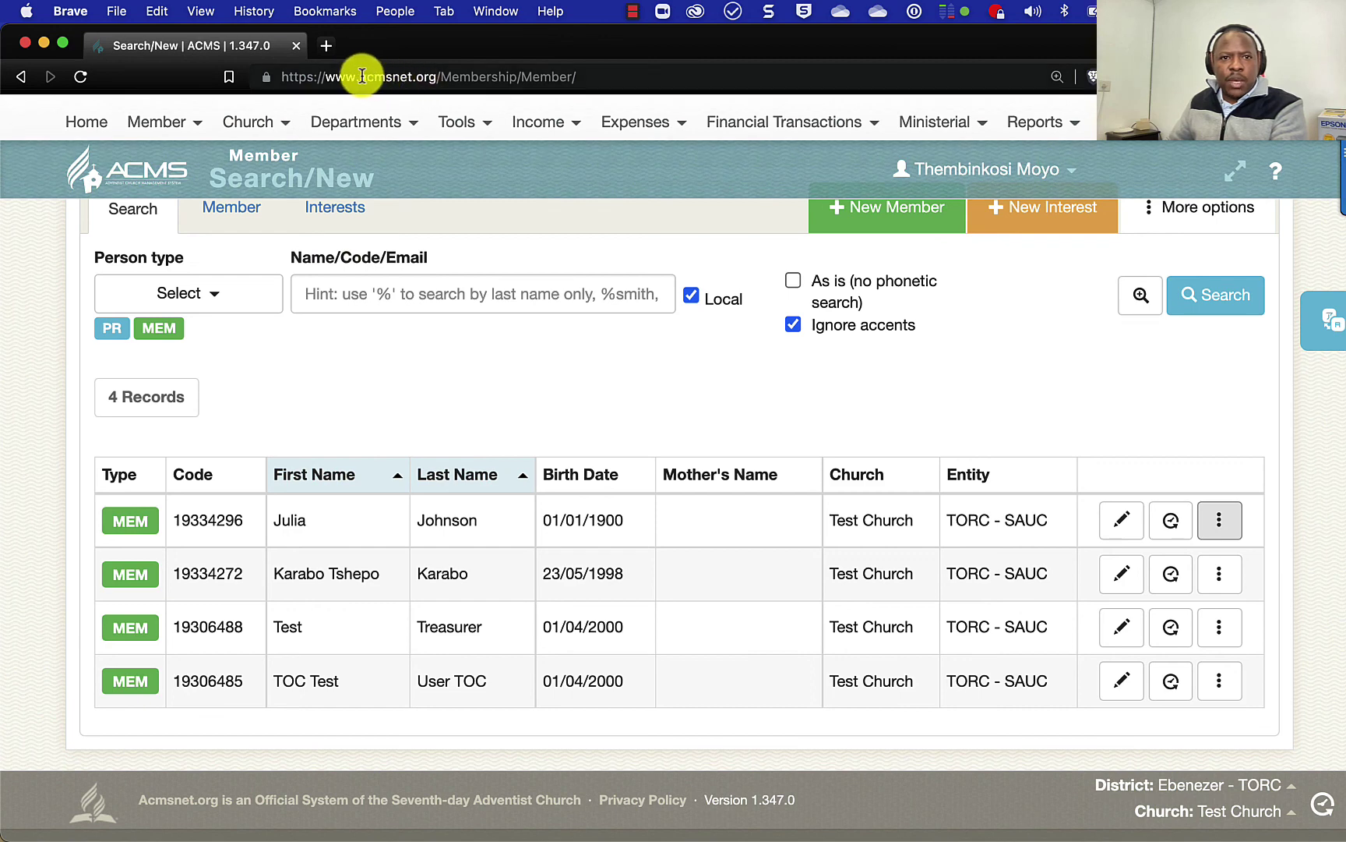
{"action": "left_click_drag", "start_coordinate": [326, 77], "coordinate": [435, 80]}
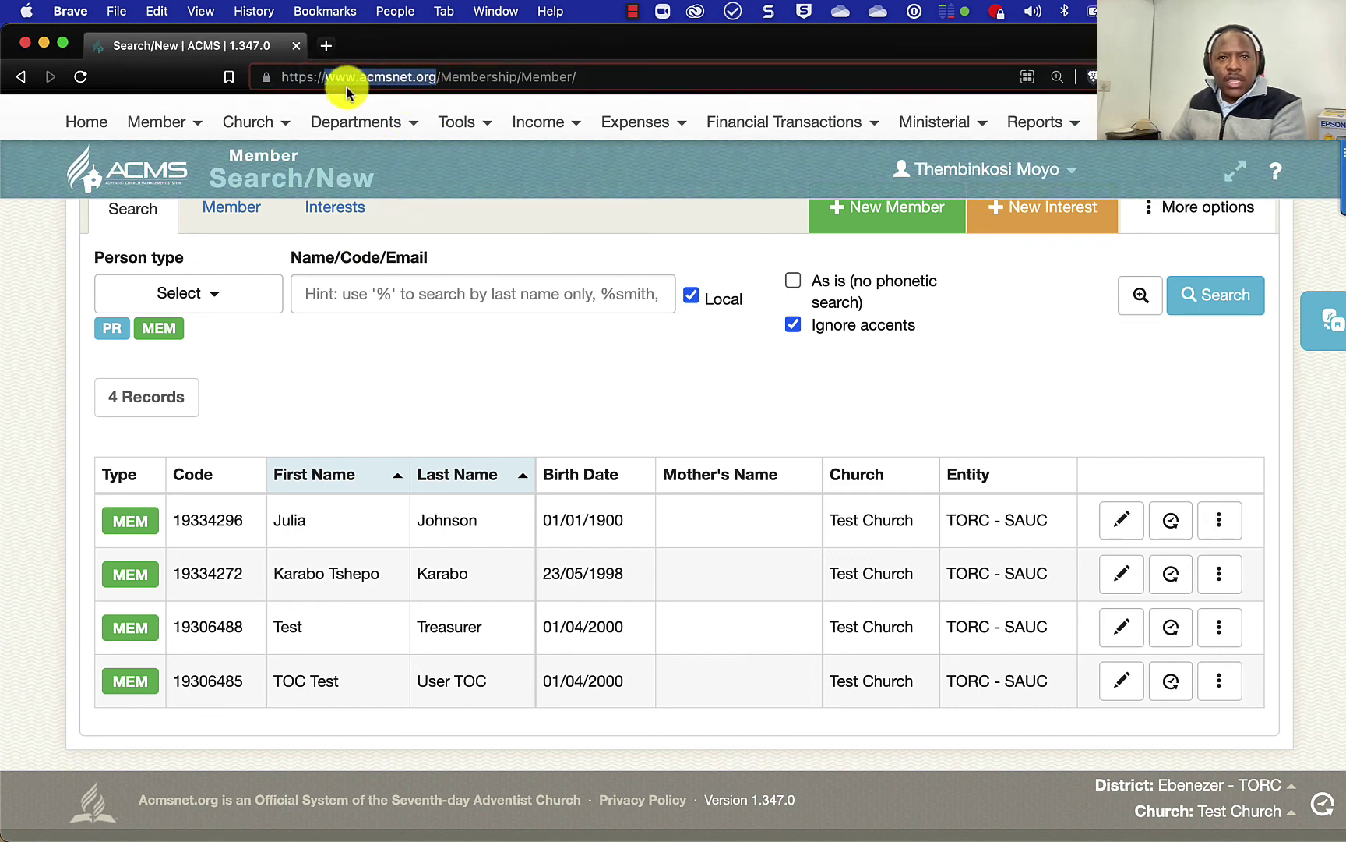